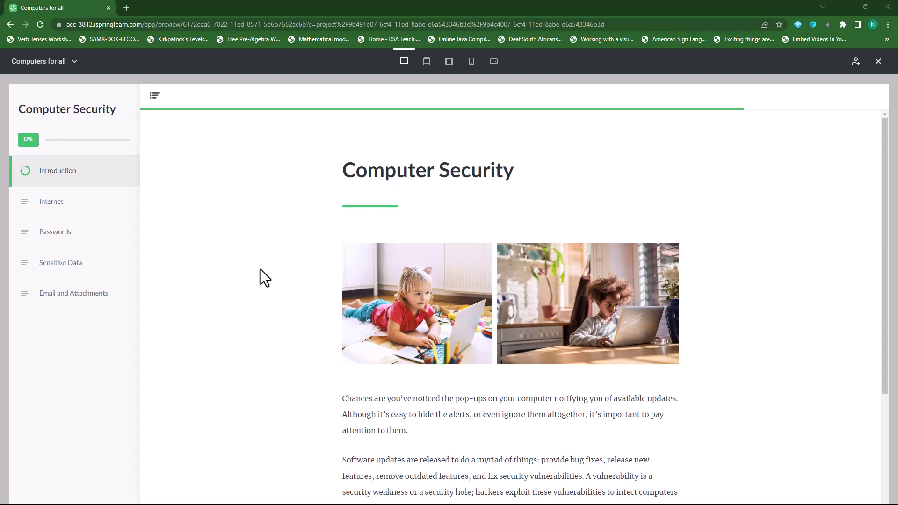
Step: Scroll through the Introduction chapter in the course preview
scroll(260, 268, "down", 4)
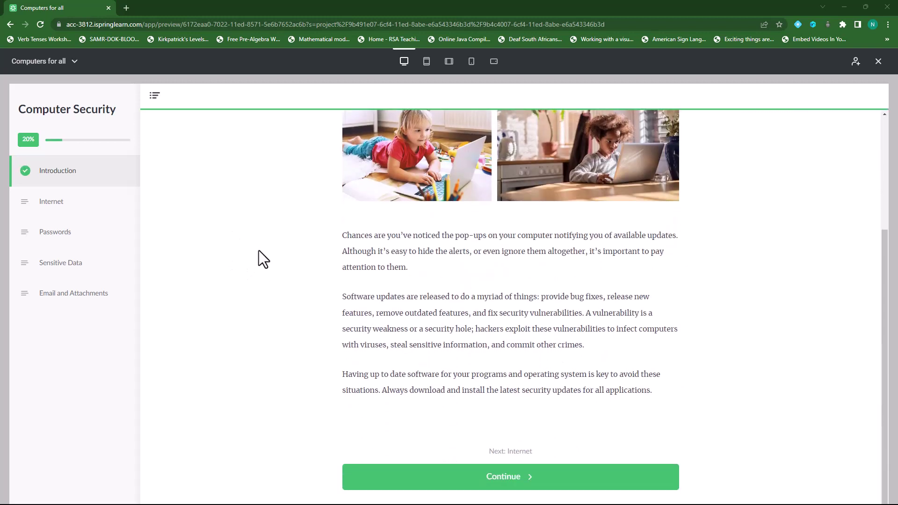
scroll(250, 260, "up", 4)
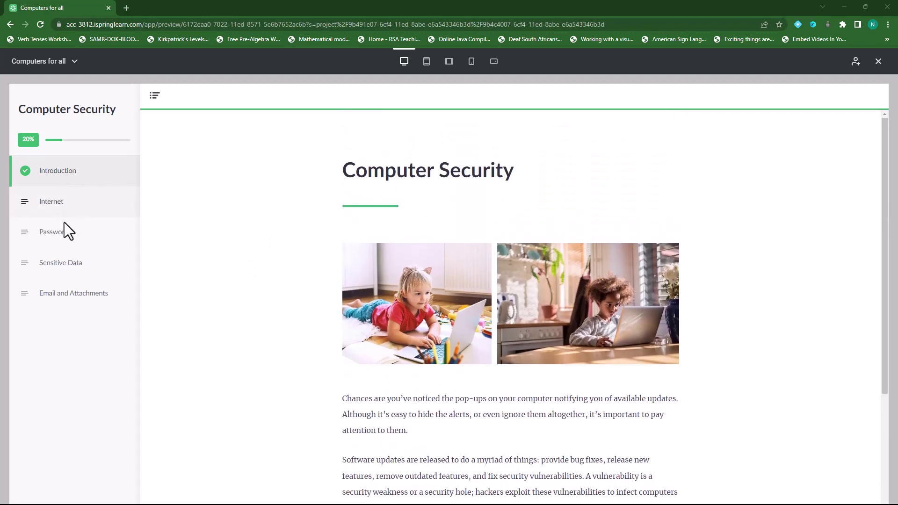
scroll(292, 276, "down", 1)
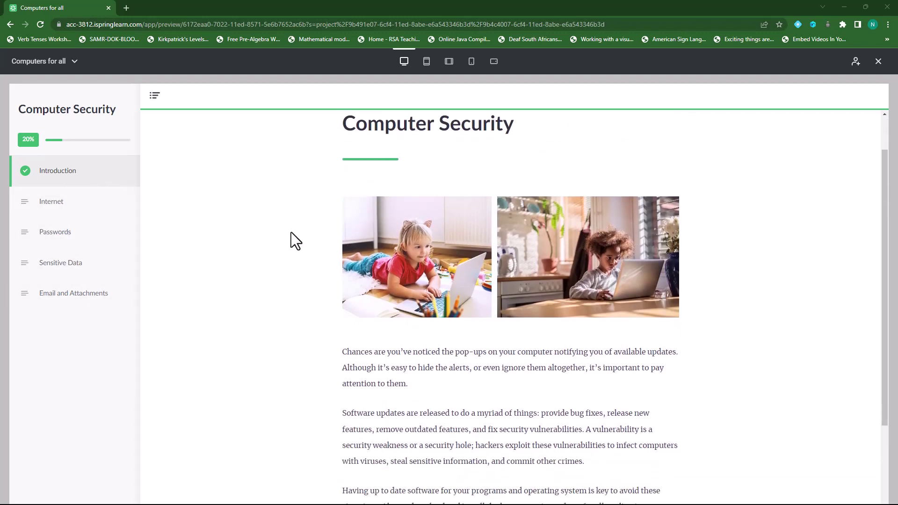
Step: Open the Internet chapter and read through it, bringing progress to 40%
left_click(61, 204)
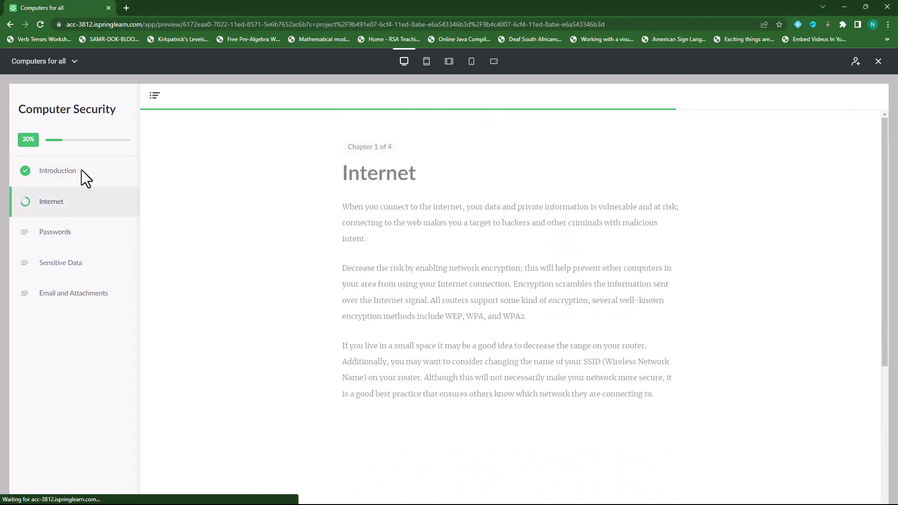
scroll(334, 228, "down", 5)
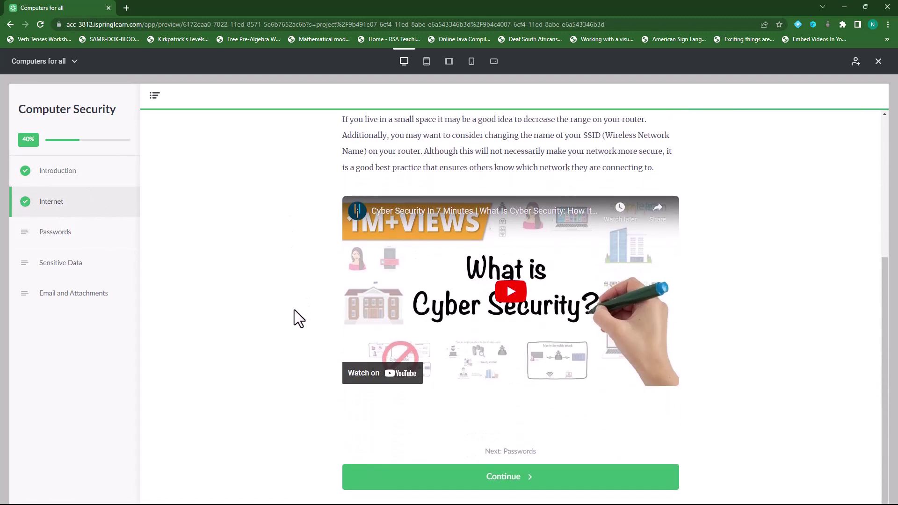
scroll(294, 312, "up", 4)
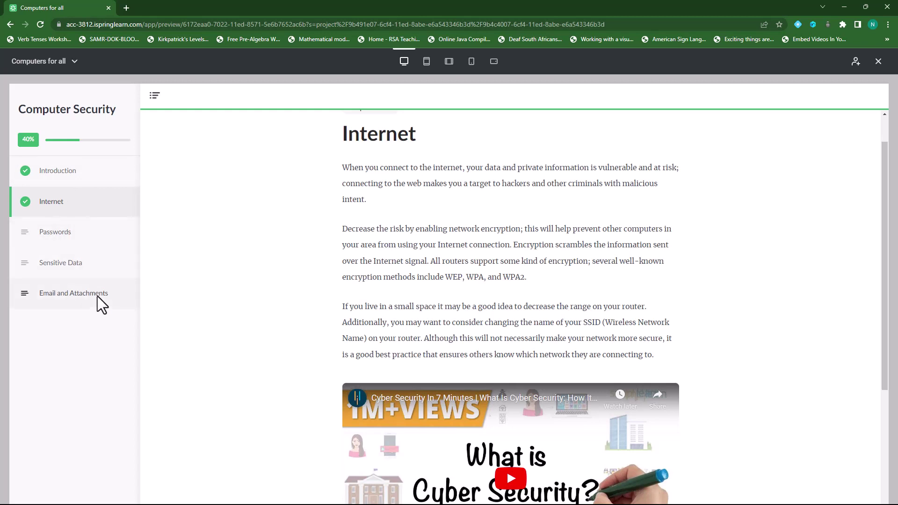
scroll(407, 242, "down", 1)
scroll(407, 242, "down", 3)
scroll(290, 277, "up", 5)
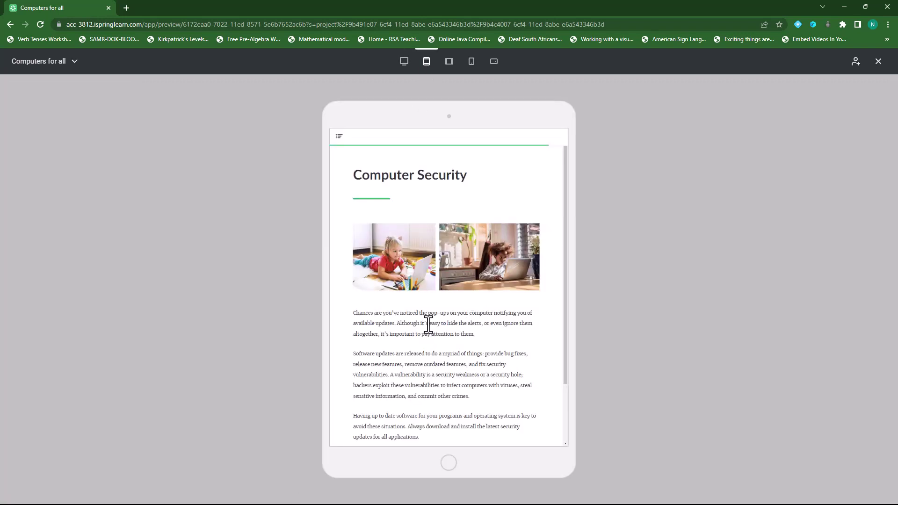
Step: Check the page in tablet, landscape tablet and phone layouts, scrolling through each
scroll(427, 324, "down", 2)
scroll(429, 324, "up", 2)
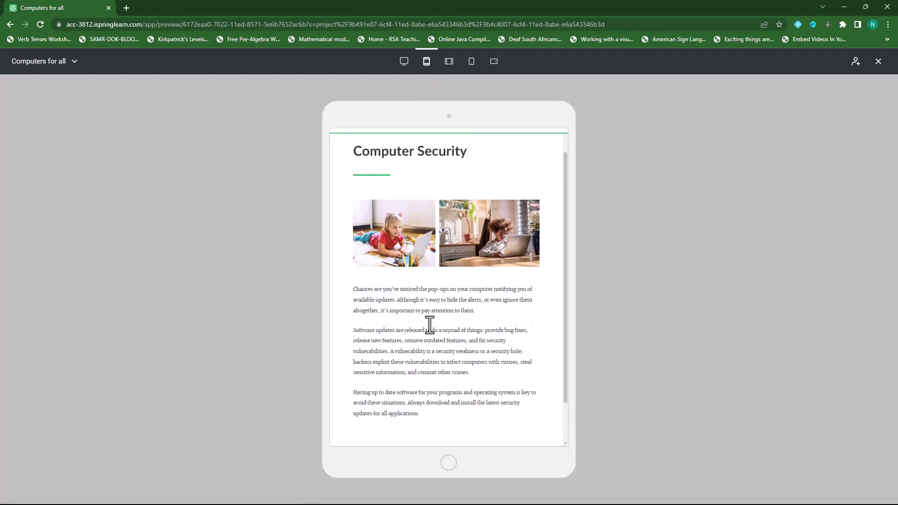
left_click(449, 62)
scroll(469, 317, "down", 3)
scroll(494, 325, "up", 3)
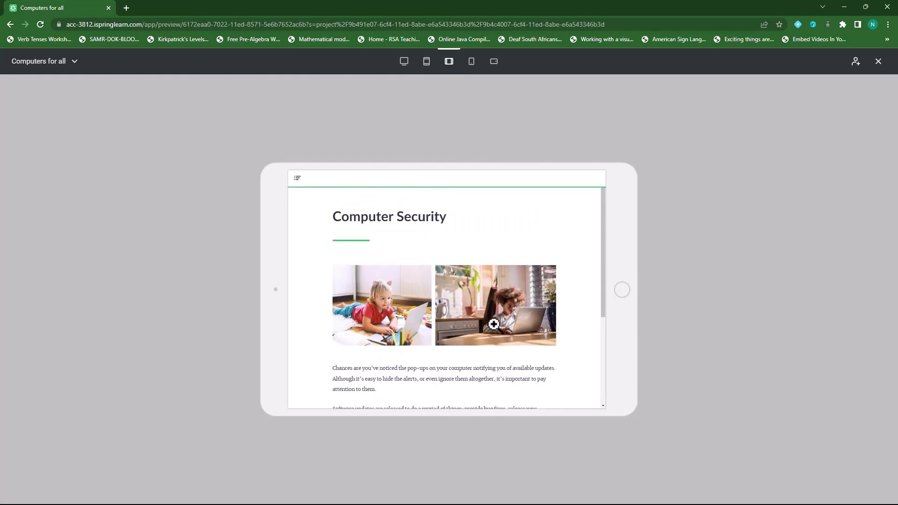
left_click(471, 62)
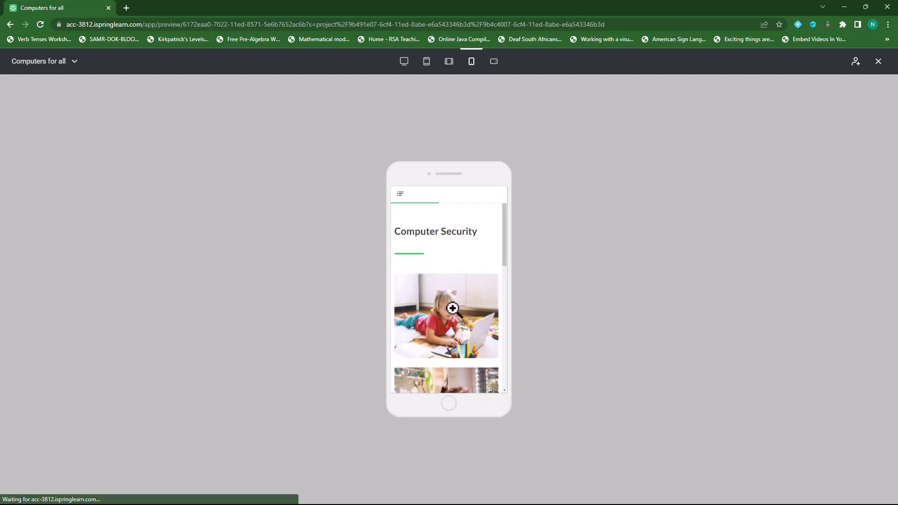
scroll(450, 306, "down", 5)
scroll(452, 309, "down", 1)
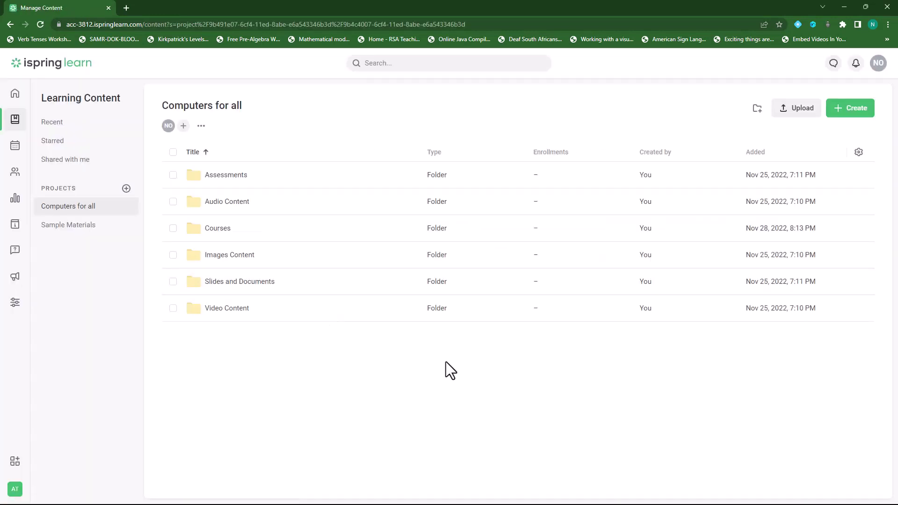
Step: Create a new blank Page in the Computers for all project
left_click(845, 112)
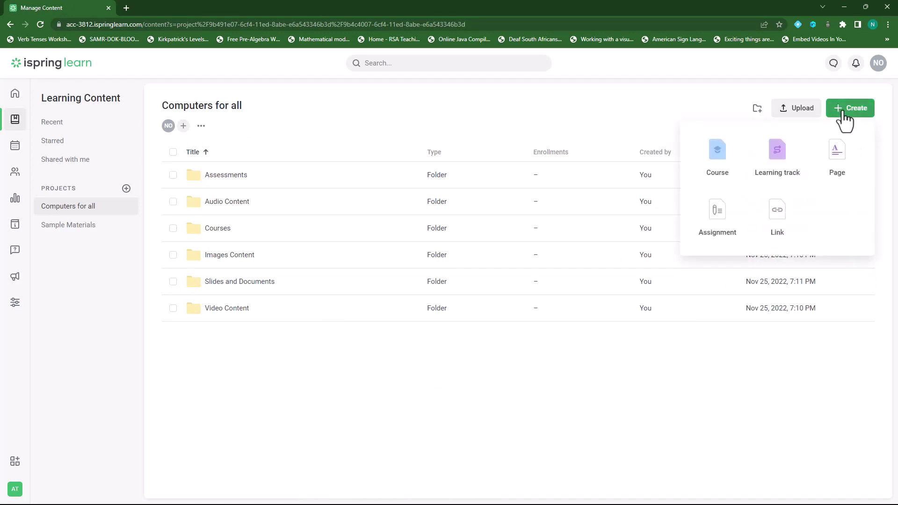
left_click(837, 158)
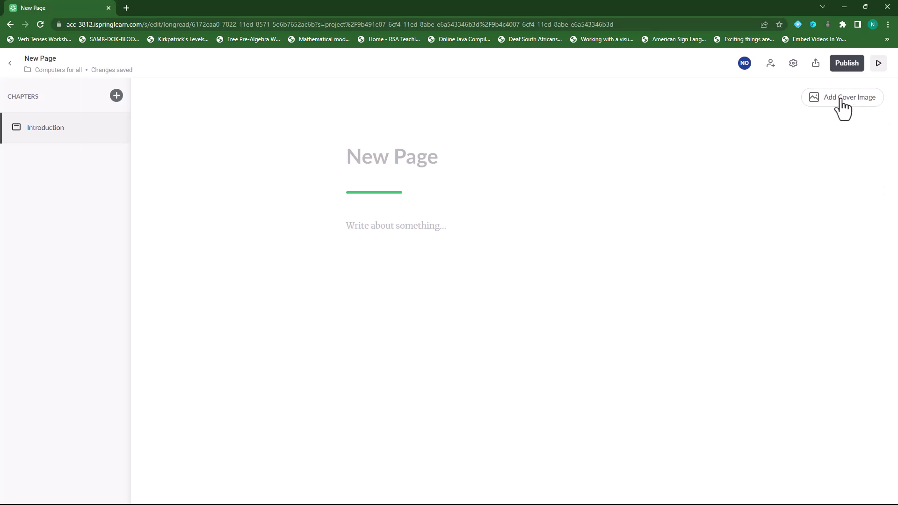
Step: Enter 'Computer Security' as the page title, fixing the typo, then move into the body
left_click(439, 159)
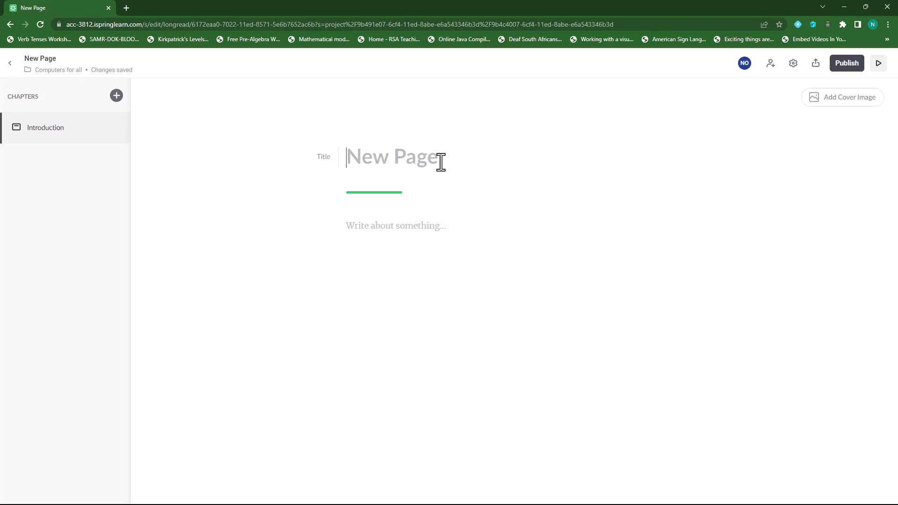
type("Compuet")
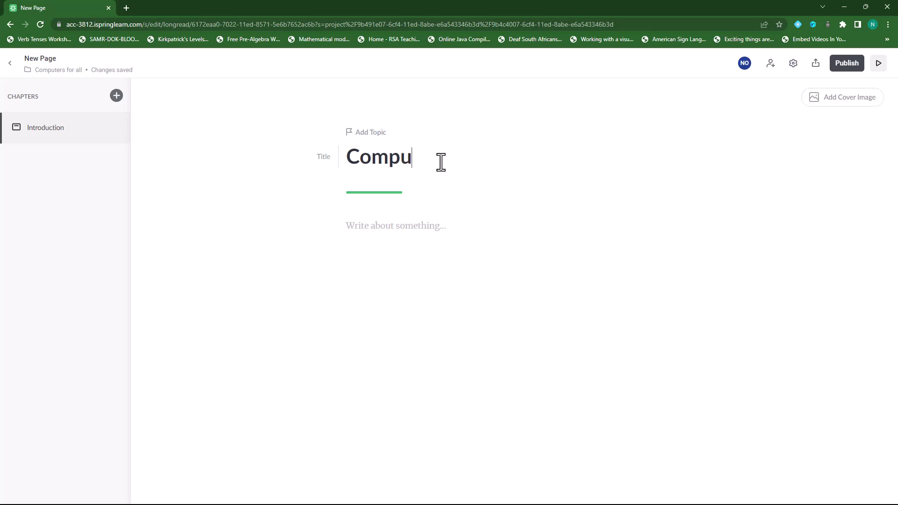
key("BackSpace")
key("BackSpace")
type("ter Security")
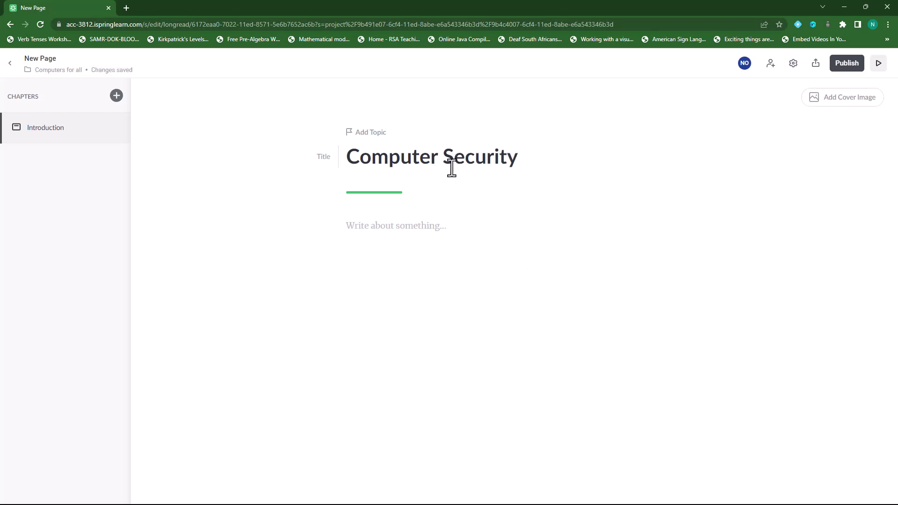
left_click(371, 227)
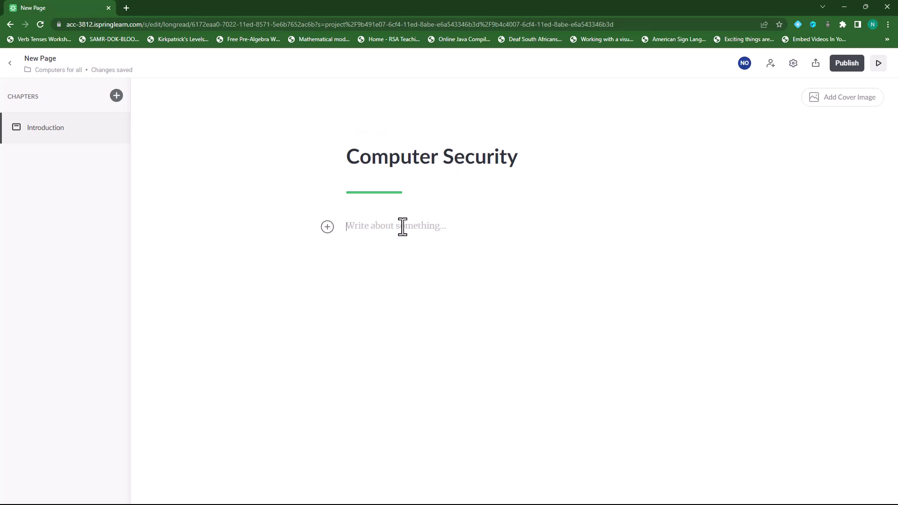
left_click(327, 227)
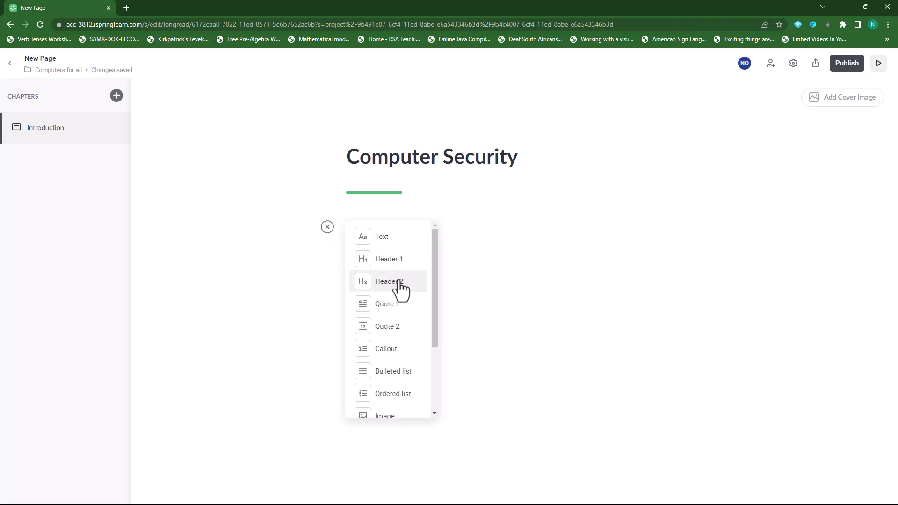
scroll(395, 318, "down", 1)
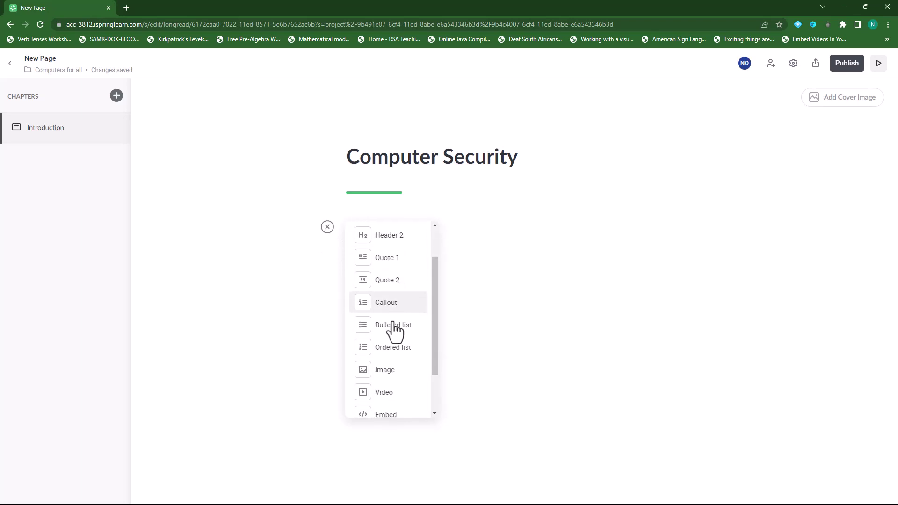
scroll(401, 336, "down", 2)
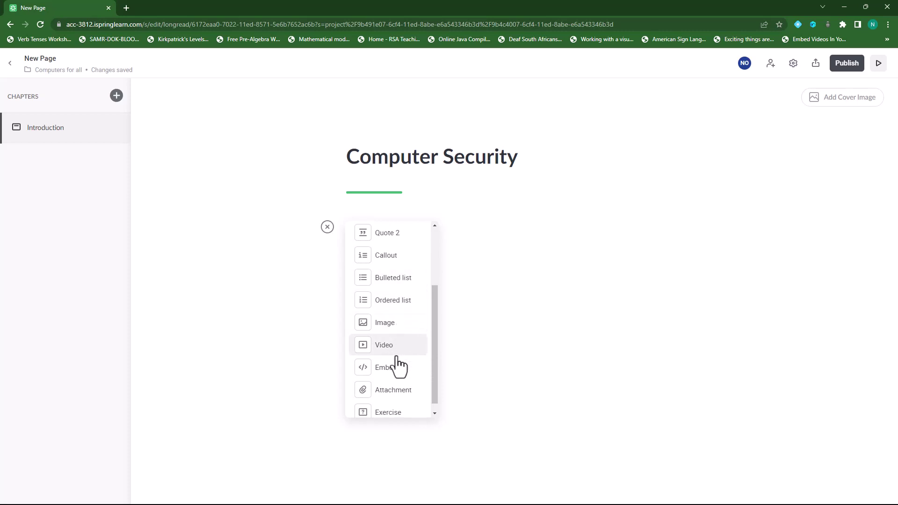
scroll(401, 377, "down", 1)
scroll(401, 378, "down", 1)
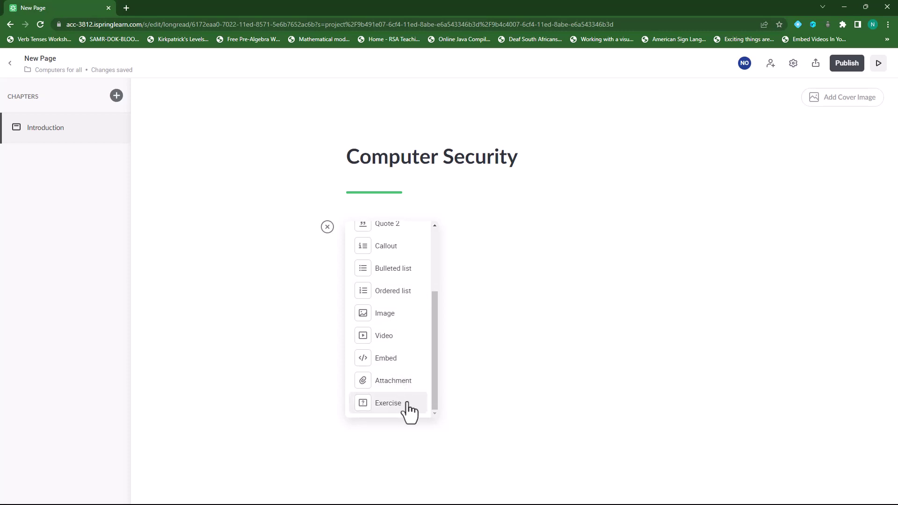
scroll(408, 317, "up", 1)
scroll(408, 318, "up", 1)
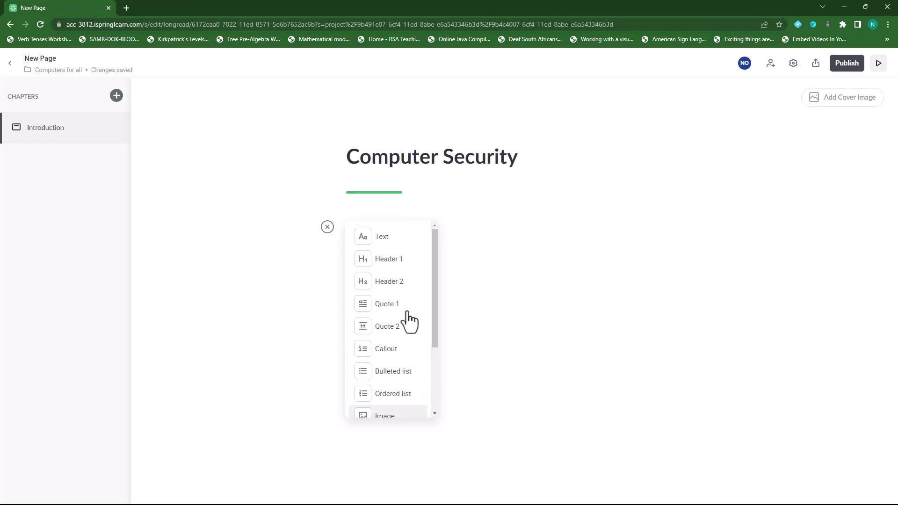
left_click(397, 240)
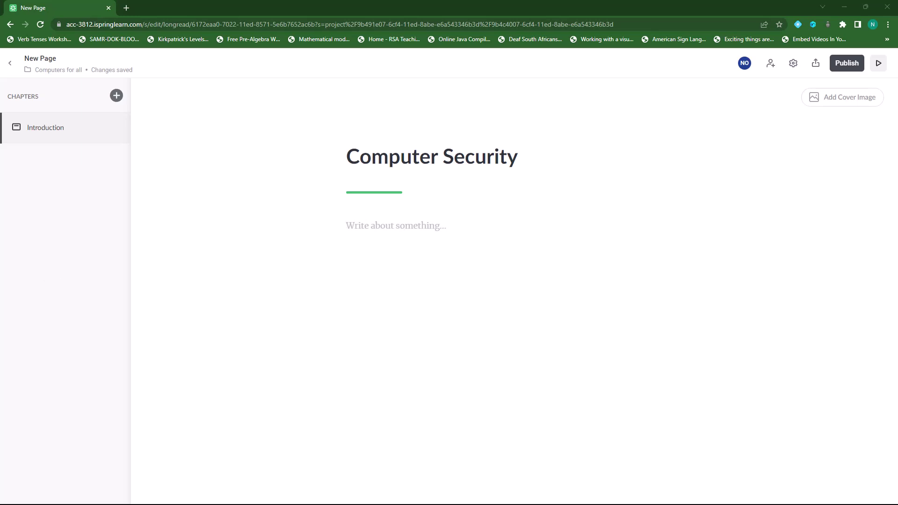
Step: Paste the three software-update paragraphs and insert the little girl photo below them
type("Chances are you’ve noticed the pop-ups on your computer notifying you of available updates. Although it’s easy to hide the alerts, or even ignore them altogether, it’s important to pay attention to them. Software updates are released to do a myriad of things: provide bug fixes, release new features, remove outdated features, and fix security vulnerabilities. A vulnerability is a security weakness or a security hole; hackers exploit these vulnerabilities to infect computers with viruses, steal sensitive information, and commit other crimes. Having up to date software for your programs and operating system is key to avoid these situations. Always download and install the latest security updates for all applications.")
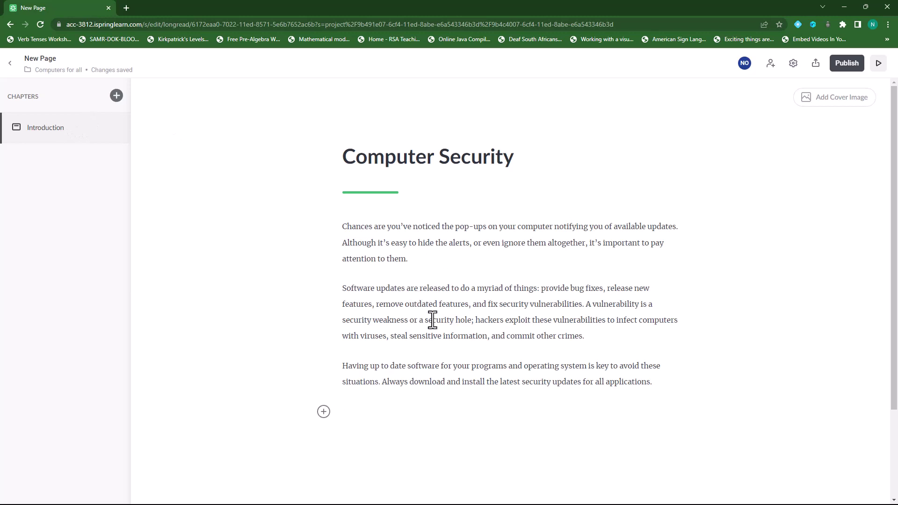
scroll(378, 365, "down", 3)
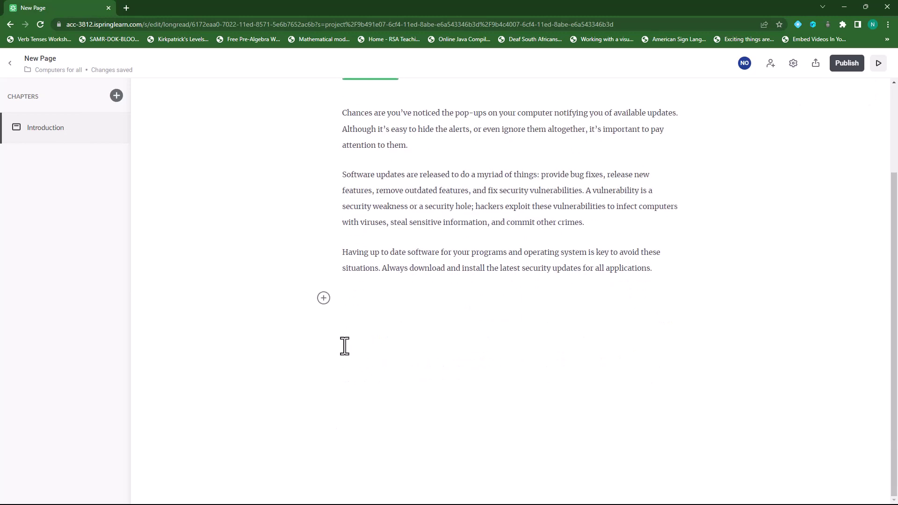
left_click(323, 301)
scroll(388, 398, "down", 3)
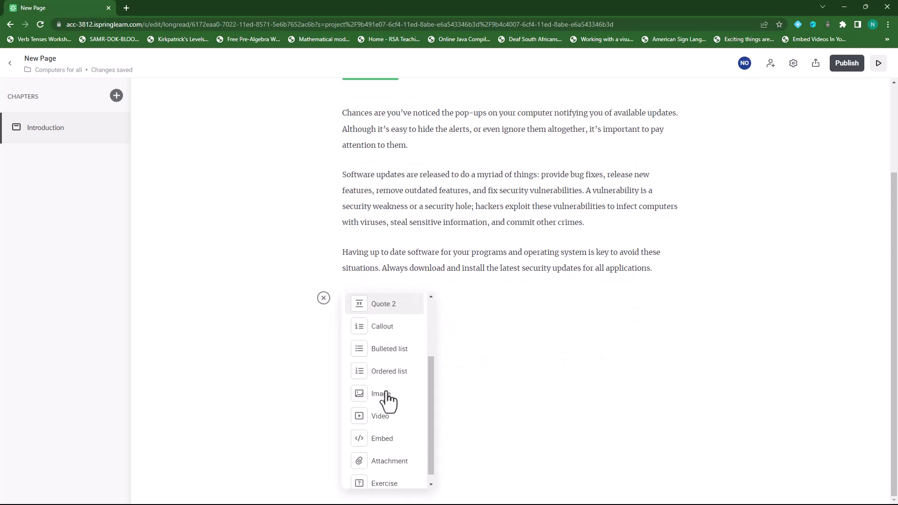
left_click(384, 387)
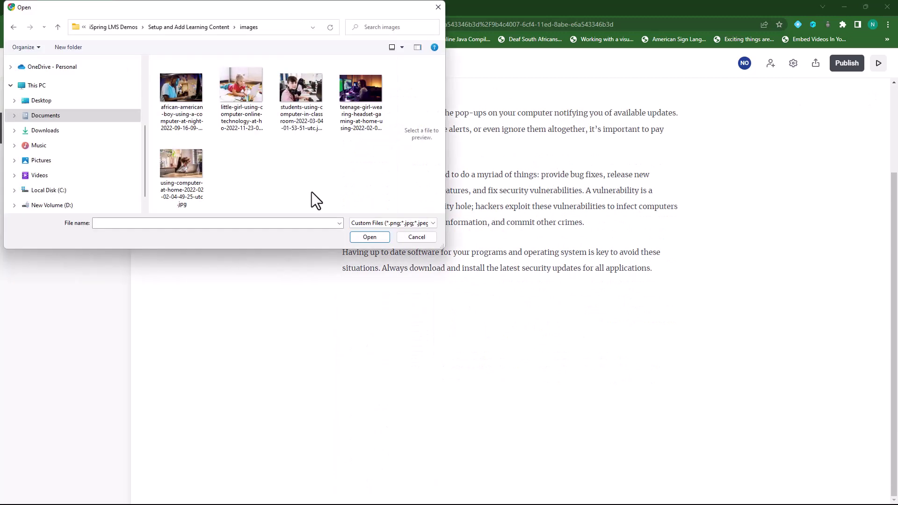
left_click(241, 86)
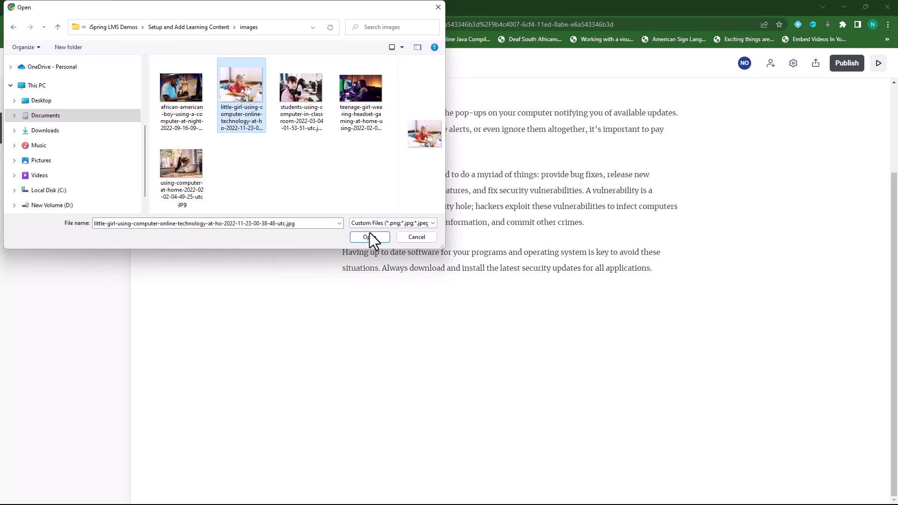
left_click(369, 237)
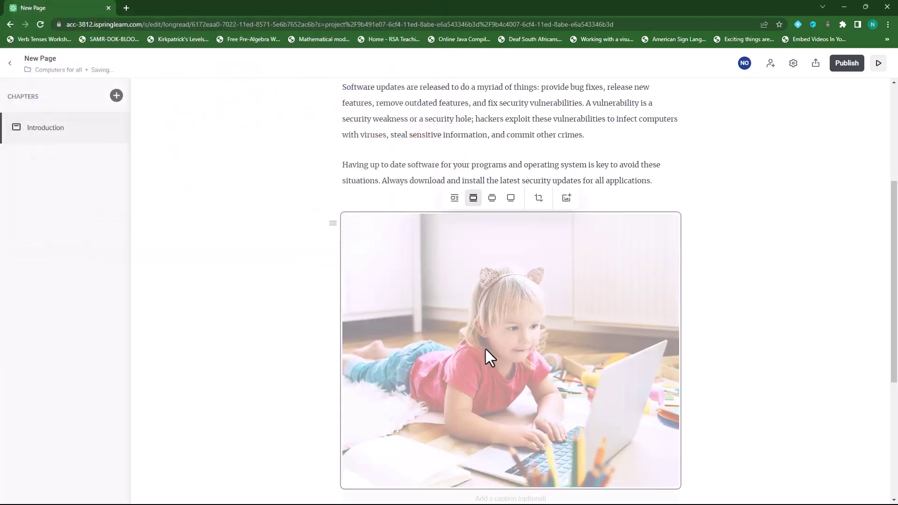
Step: Move the girl photo above the first paragraph, directly under the title
scroll(555, 366, "down", 1)
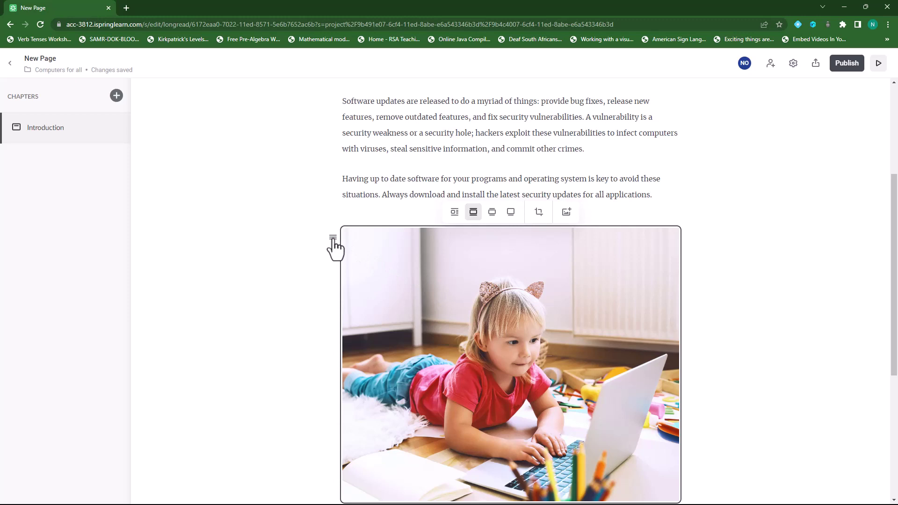
left_click_drag(333, 239, 341, 171)
scroll(341, 243, "up", 2)
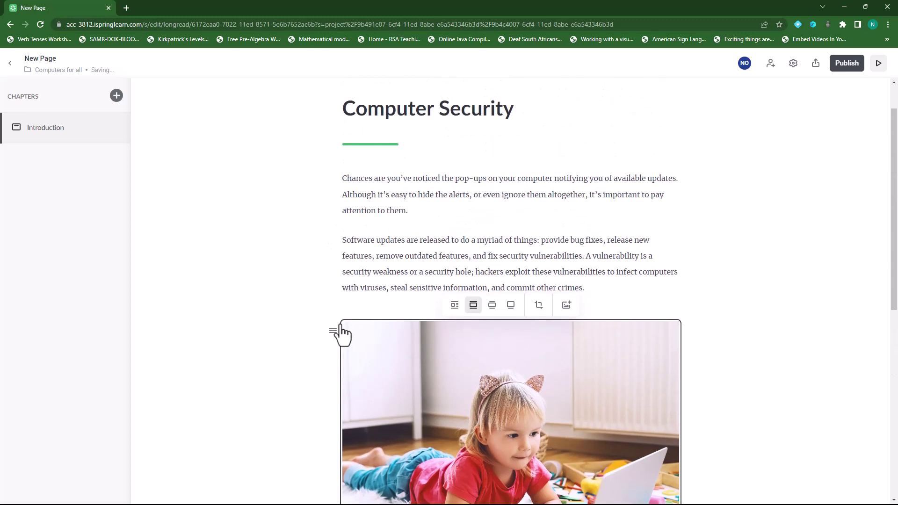
left_click_drag(335, 332, 348, 193)
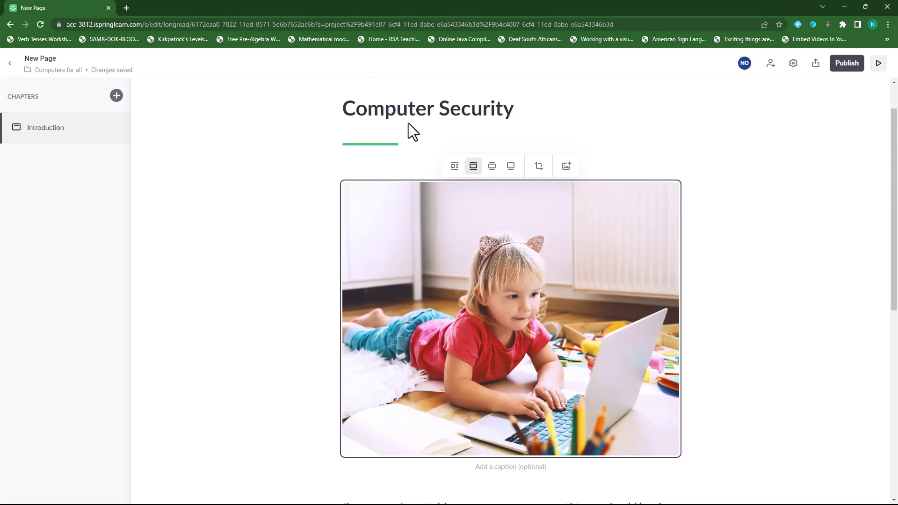
scroll(461, 292, "down", 7)
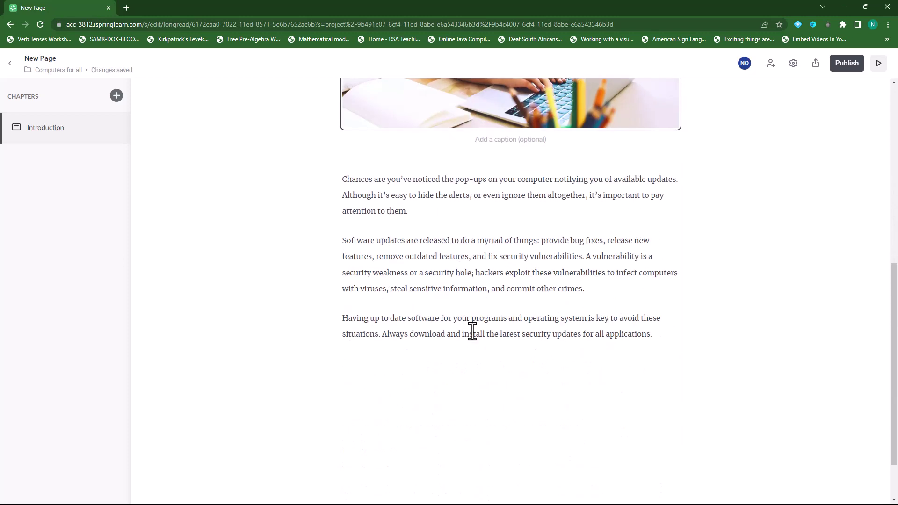
scroll(473, 339, "up", 6)
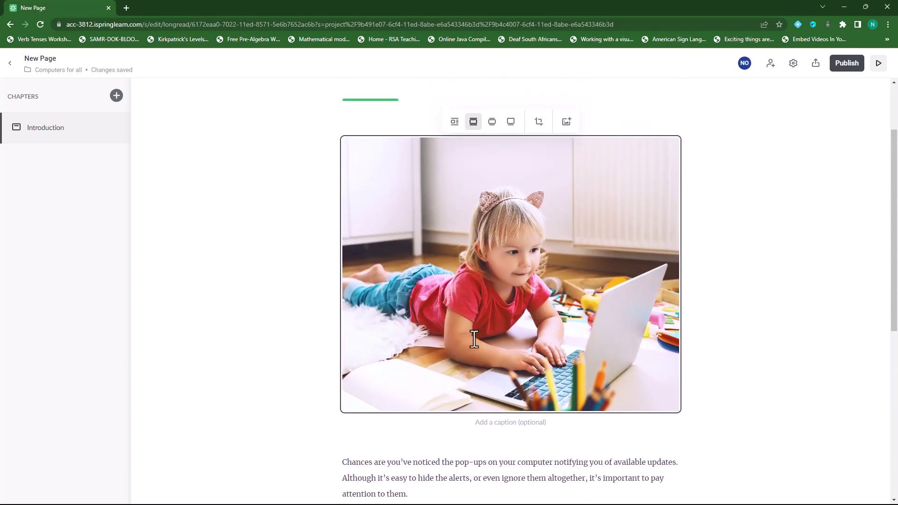
scroll(474, 338, "up", 1)
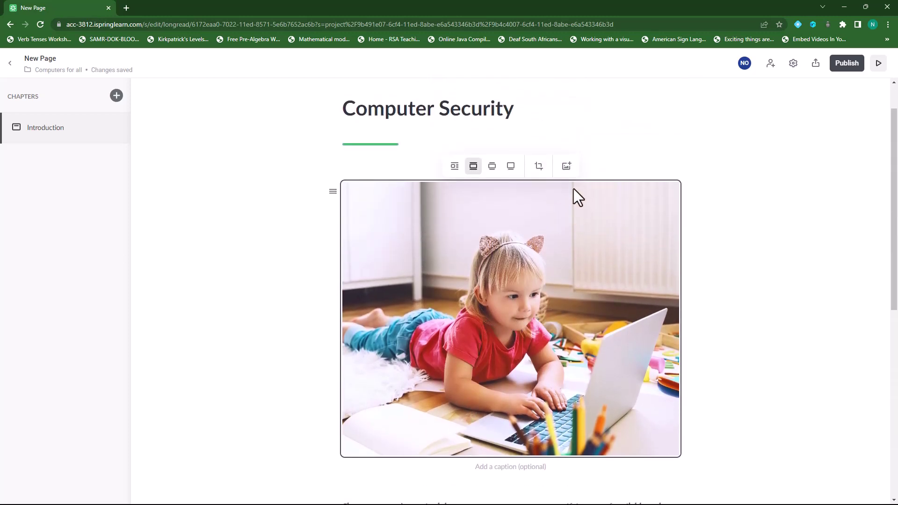
left_click(566, 167)
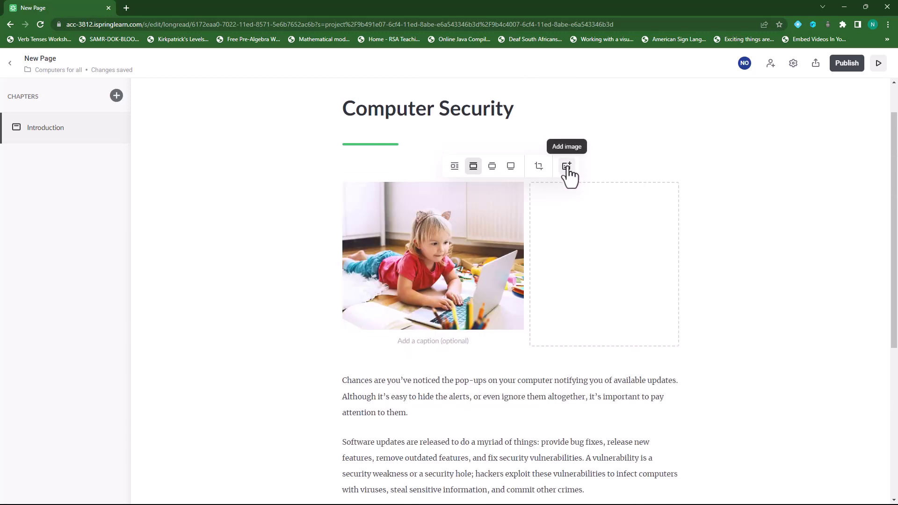
left_click(566, 169)
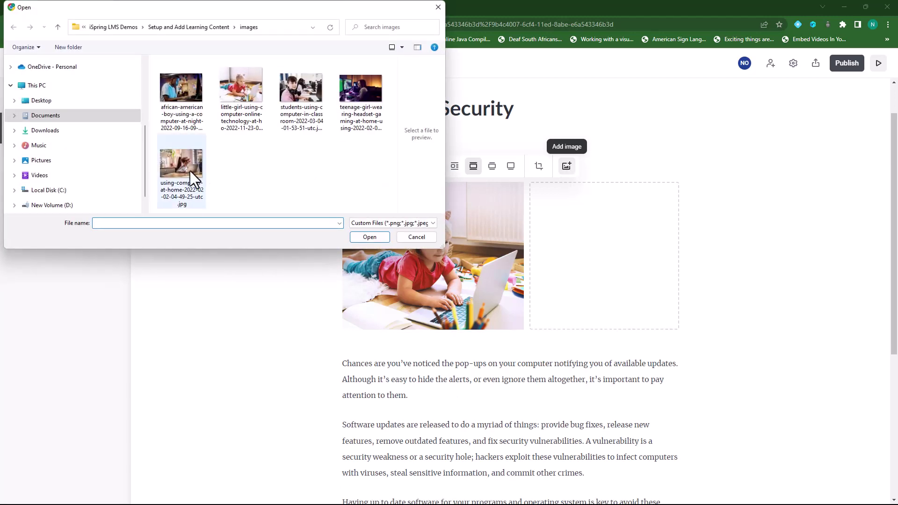
left_click(172, 164)
left_click(369, 236)
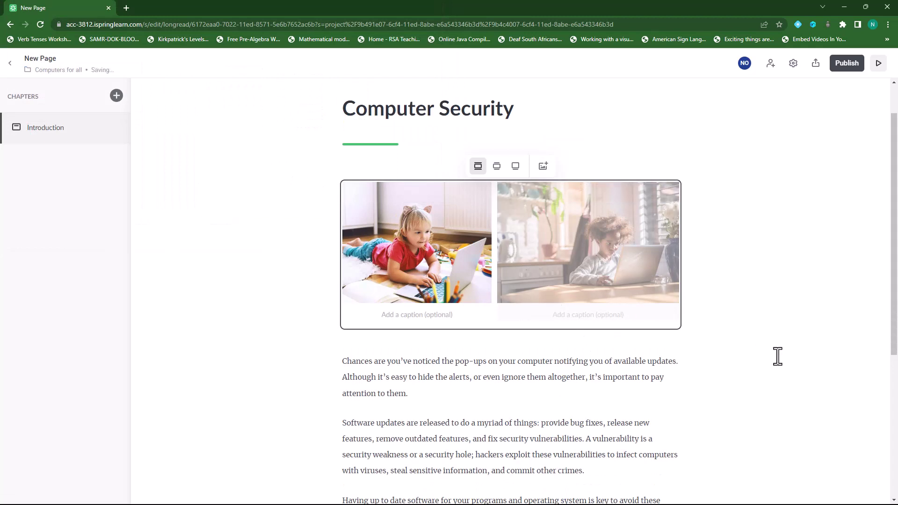
Step: Add an 'Internet' chapter and paste its three internet-security paragraphs
left_click(777, 357)
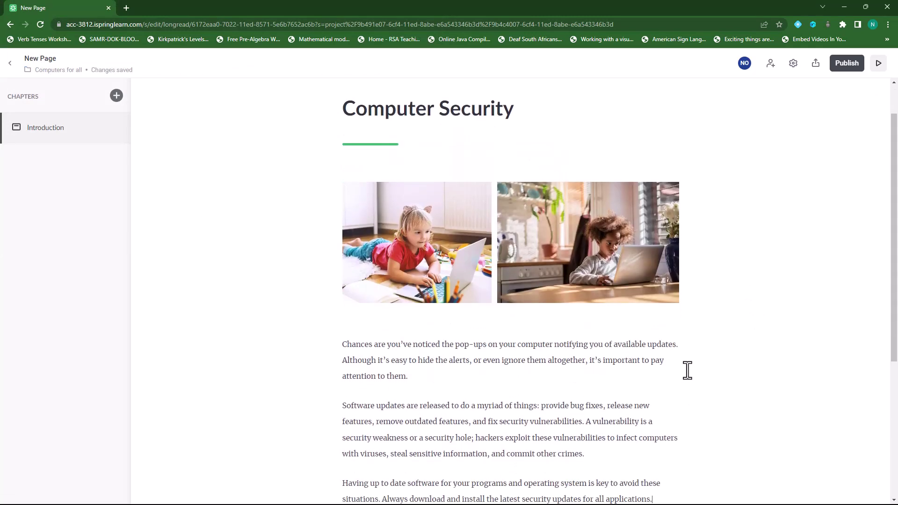
scroll(491, 357, "down", 2)
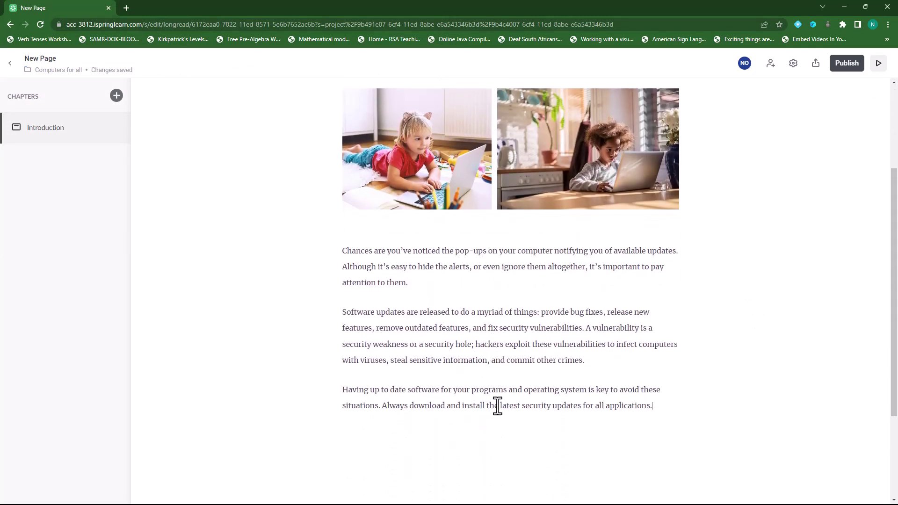
left_click(117, 97)
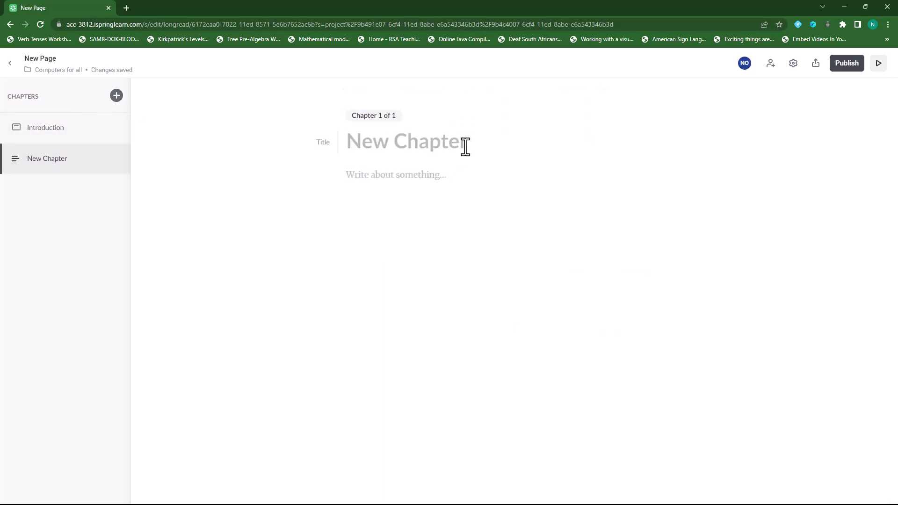
type("Internet")
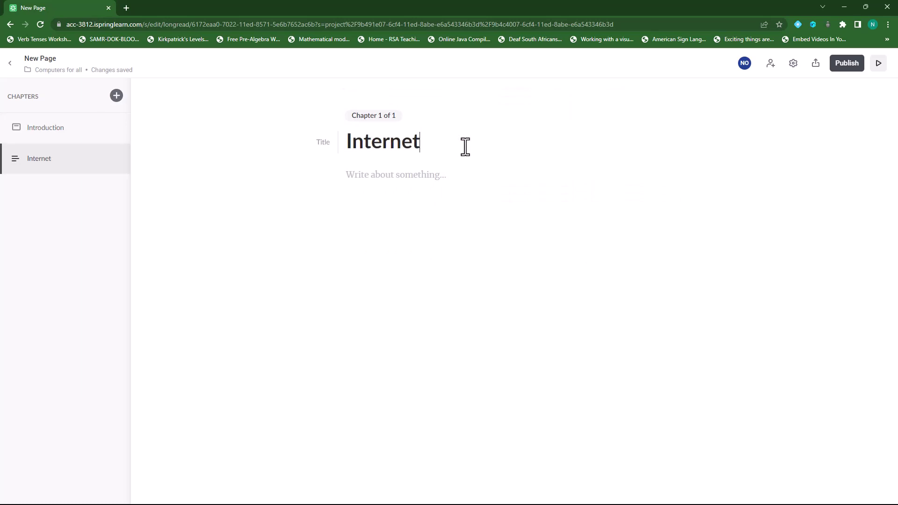
key("Return")
type("When you connect to the internet, your data and private information is vulnerable and at risk; connecting to the web makes you a target to hackers and other criminals with malicious intent. Decrease the risk by enabling network encryption; this will help prevent other computers in your area from using your Internet connection. Encryption scrambles the information sent over the Internet signal. All routers support some kind of encryption; several well-known encryption methods include WEP, WPA, and WPA2. If you live in a small space it may be a good idea to decrease the range on your router. Additionally, you may want to consider changing the name of your SSID (Wireless Network Name) on your router. Although this will not necessarily make your network more secure, it is a good best practice that ensures others know which network they are connecting to.")
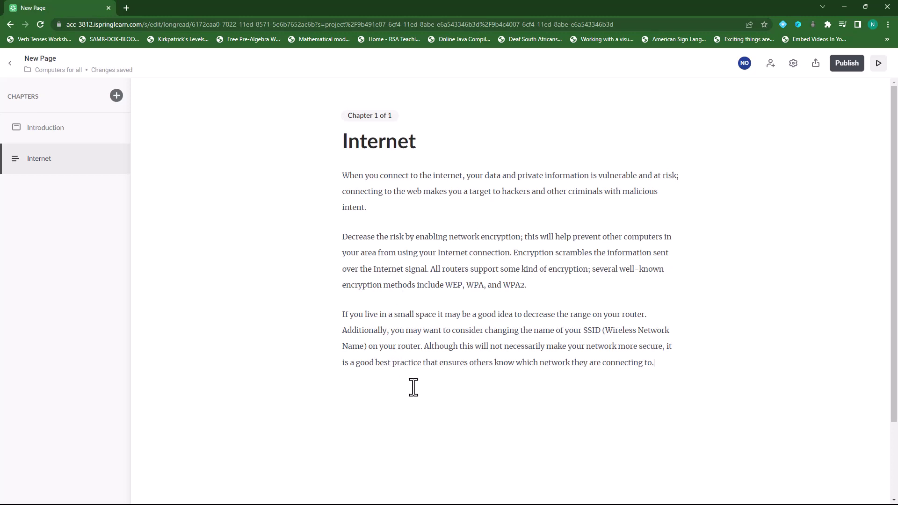
Step: Embed the 'Cyber Security In 7 Minutes' YouTube video from iframe code below the paragraphs
left_click(370, 391)
left_click(324, 392)
scroll(386, 343, "down", 2)
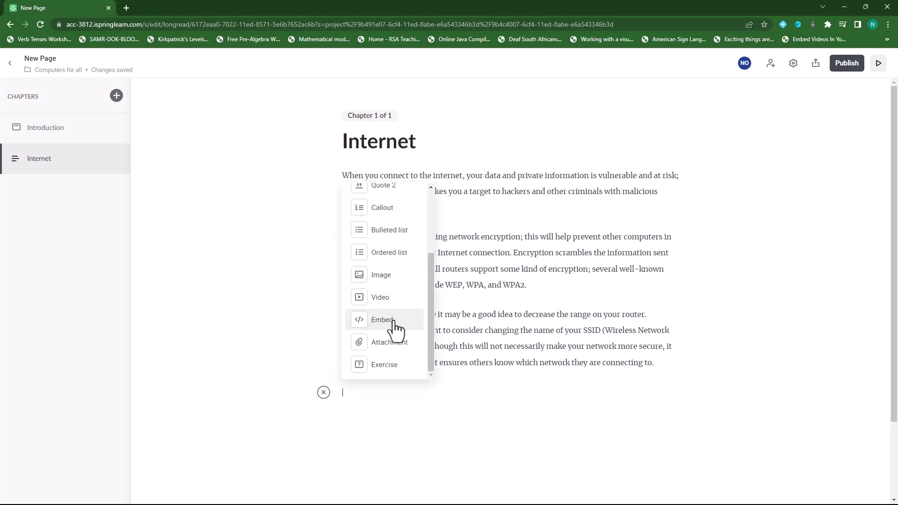
left_click(394, 321)
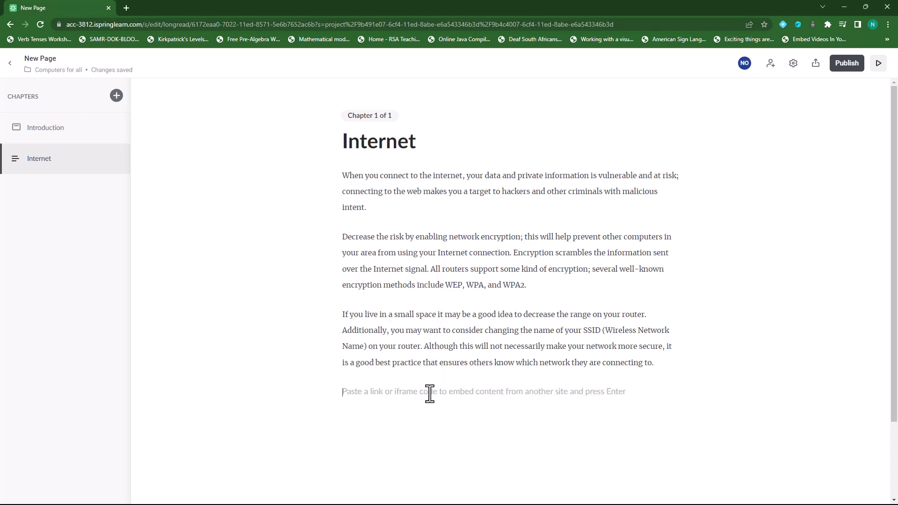
key("ctrl+v")
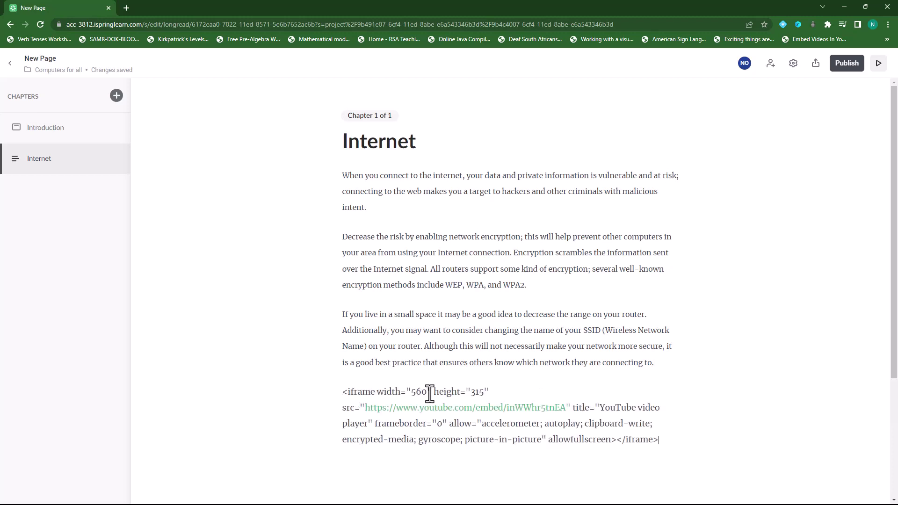
key("Return")
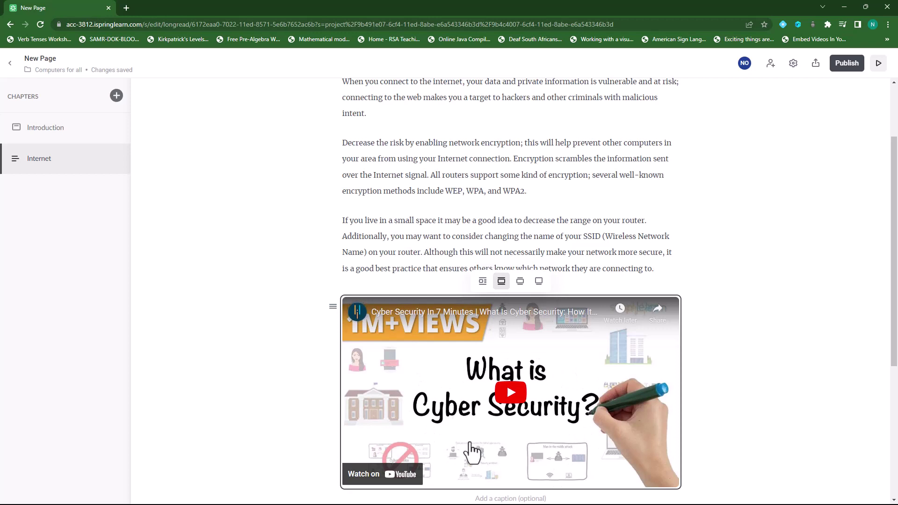
scroll(294, 369, "down", 1)
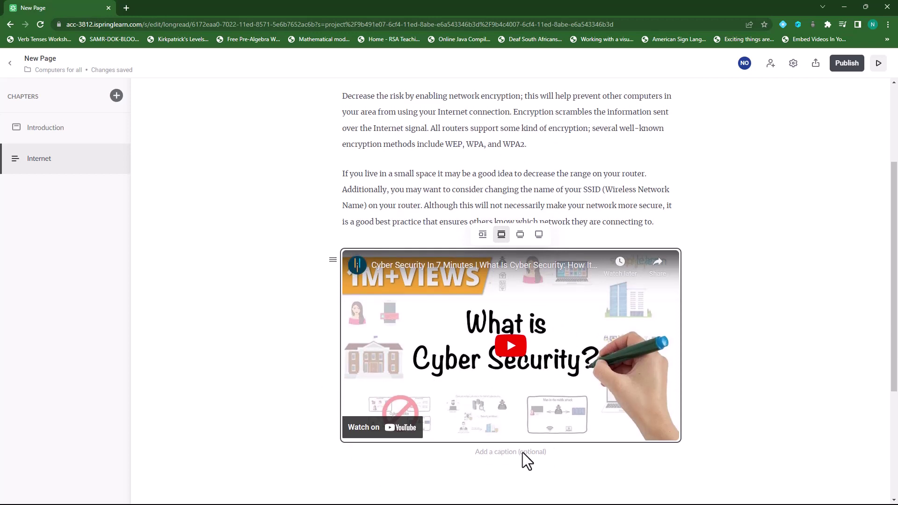
scroll(517, 456, "up", 2)
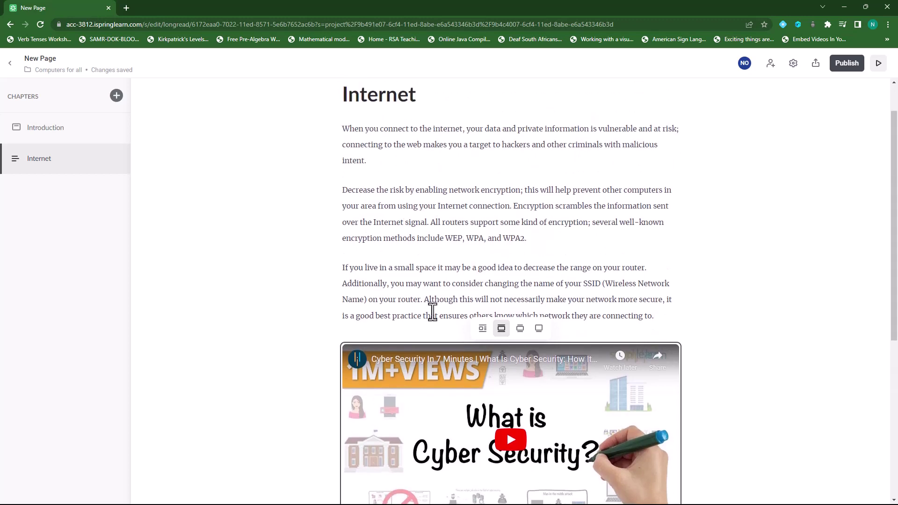
Step: Preview the page and scroll through the Introduction chapter
left_click(878, 67)
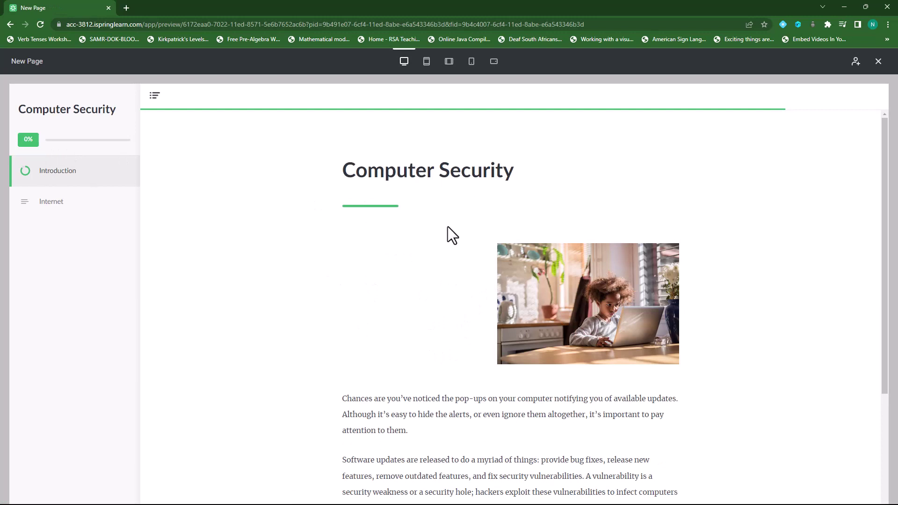
scroll(445, 318, "down", 1)
scroll(445, 318, "down", 3)
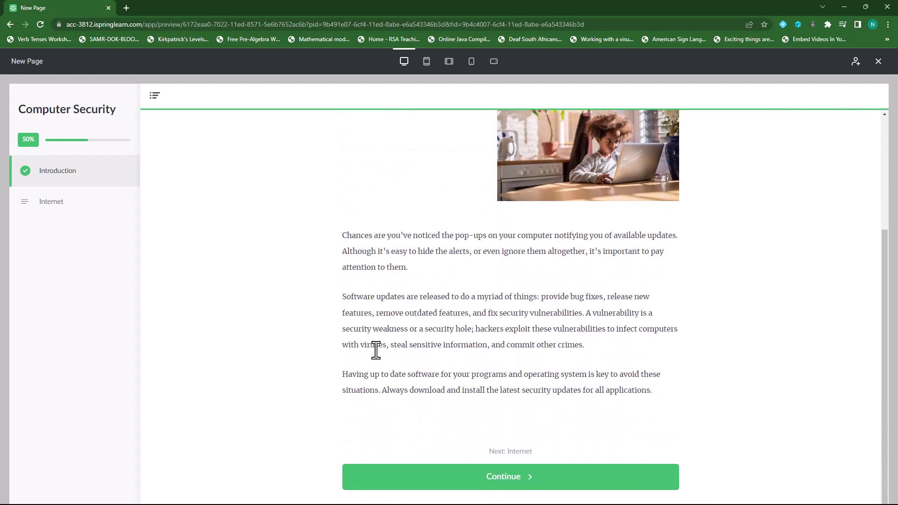
scroll(404, 346, "up", 4)
scroll(404, 346, "down", 4)
Step: Continue to the Internet chapter and scroll through it to reach 100% progress
left_click(512, 485)
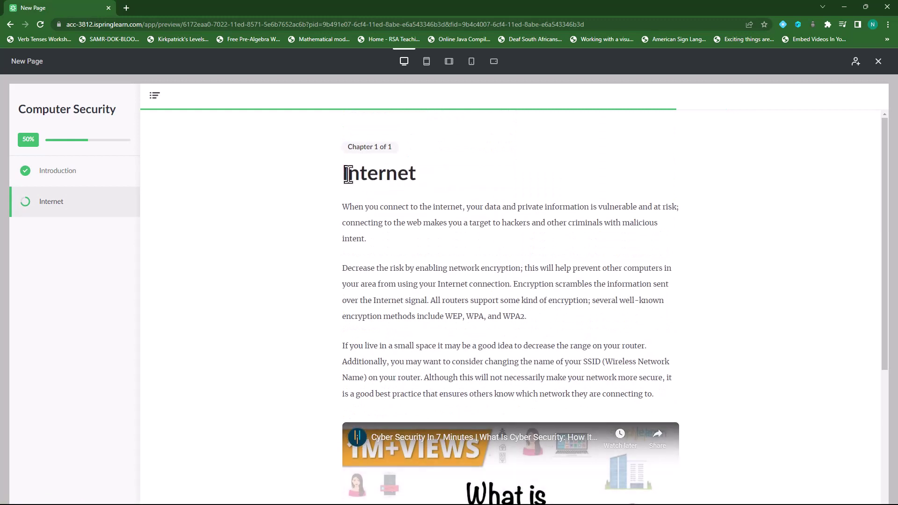
scroll(449, 264, "down", 3)
scroll(449, 264, "down", 2)
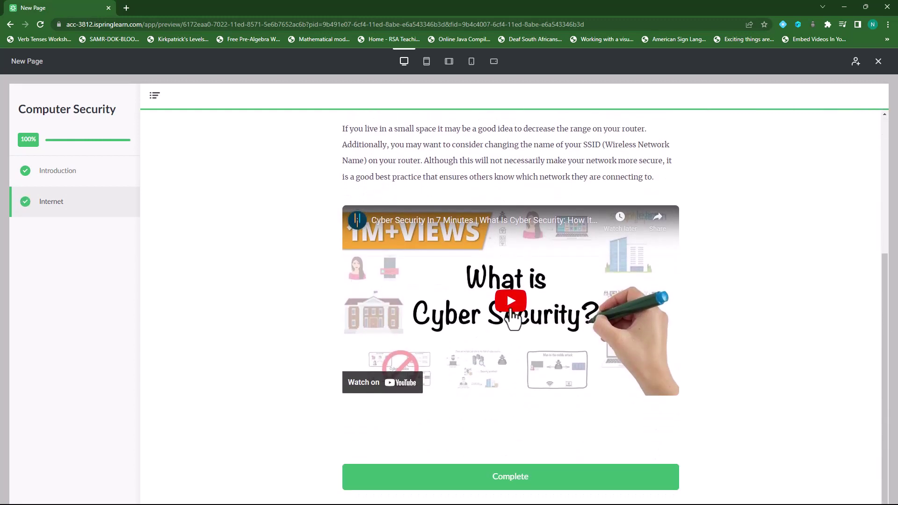
scroll(472, 295, "up", 4)
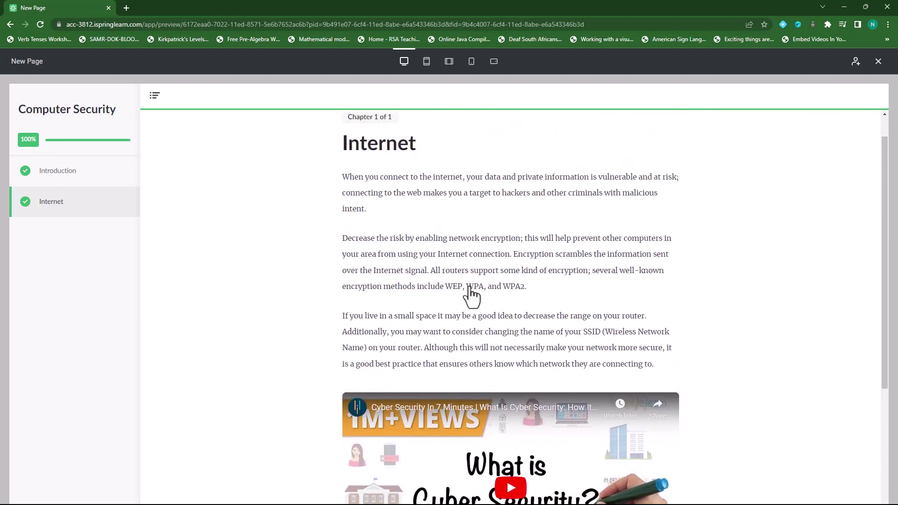
scroll(473, 296, "up", 1)
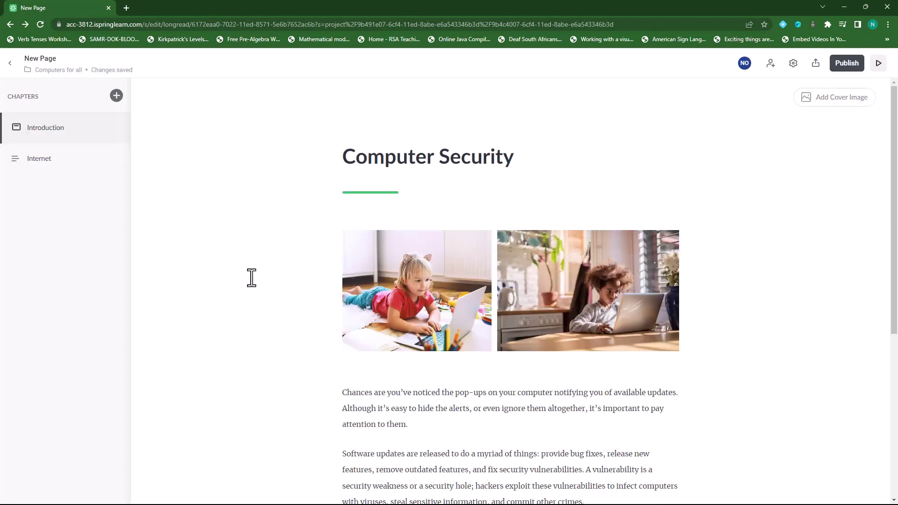
Step: Add a new chapter titled 'Passwords' after the Internet chapter
left_click(52, 161)
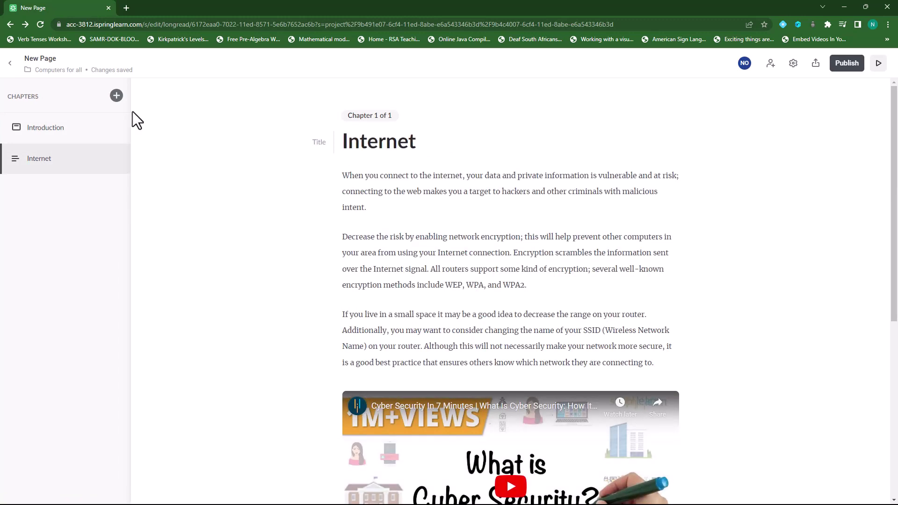
left_click(117, 96)
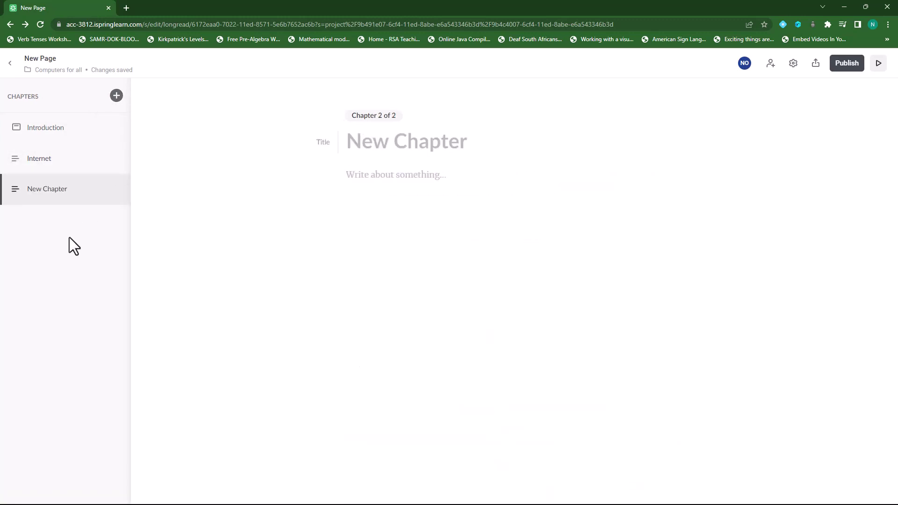
left_click(467, 145)
type("Pa")
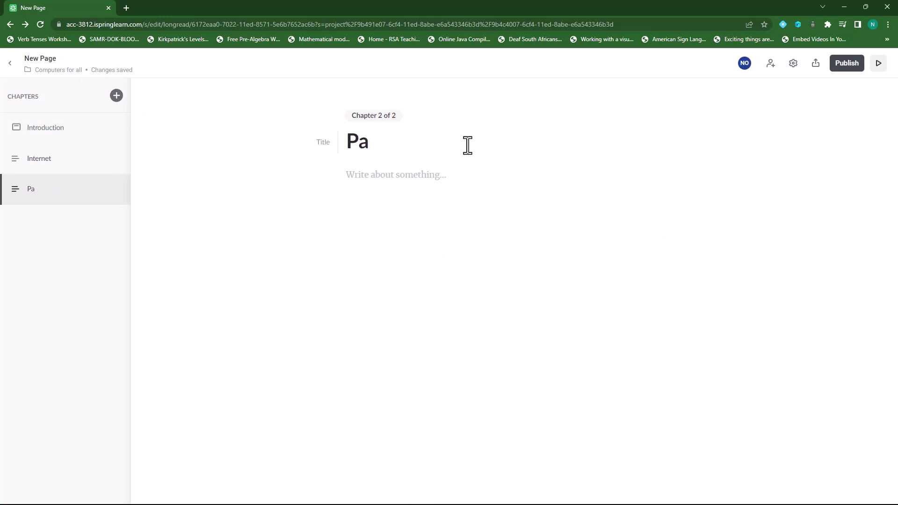
type("sswords")
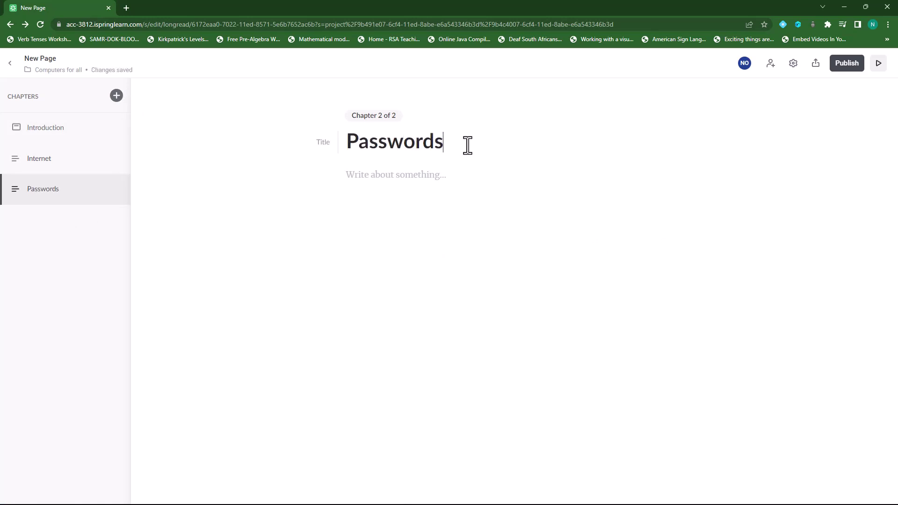
key("Return")
Step: Paste the three paragraphs about strong, unique passwords into the Passwords chapter
left_click(436, 181)
key("ctrl+v")
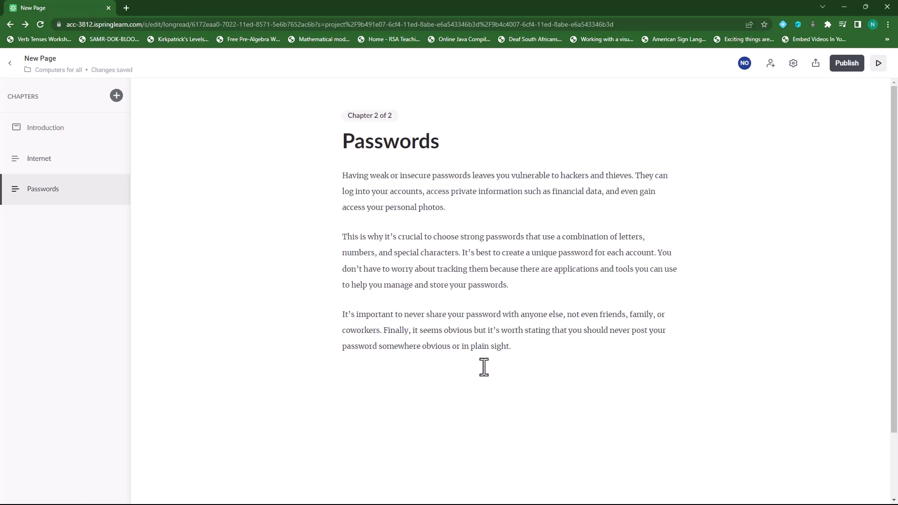
left_click(367, 369)
left_click(322, 378)
scroll(384, 299, "down", 2)
Step: Insert an exercise in the Passwords chapter asking 'What is an insecure password?'
scroll(384, 297, "down", 1)
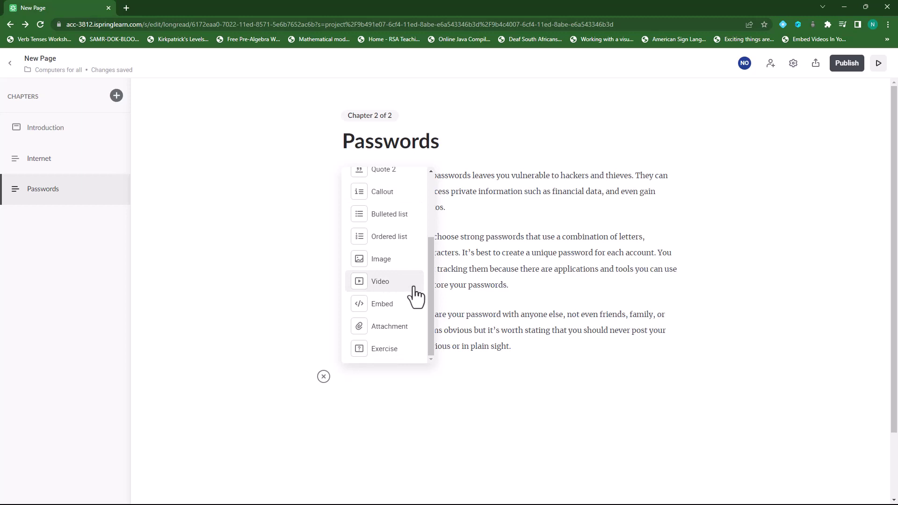
left_click(383, 351)
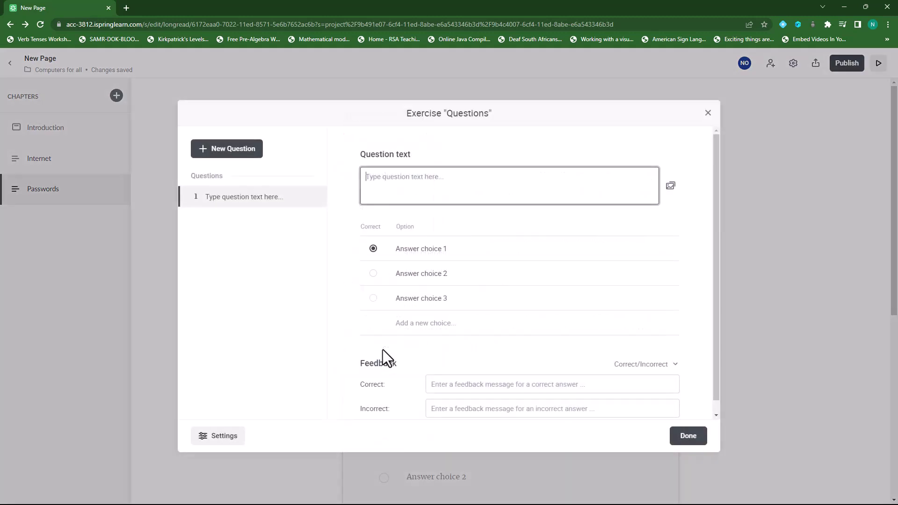
left_click(440, 183)
type("What is an in")
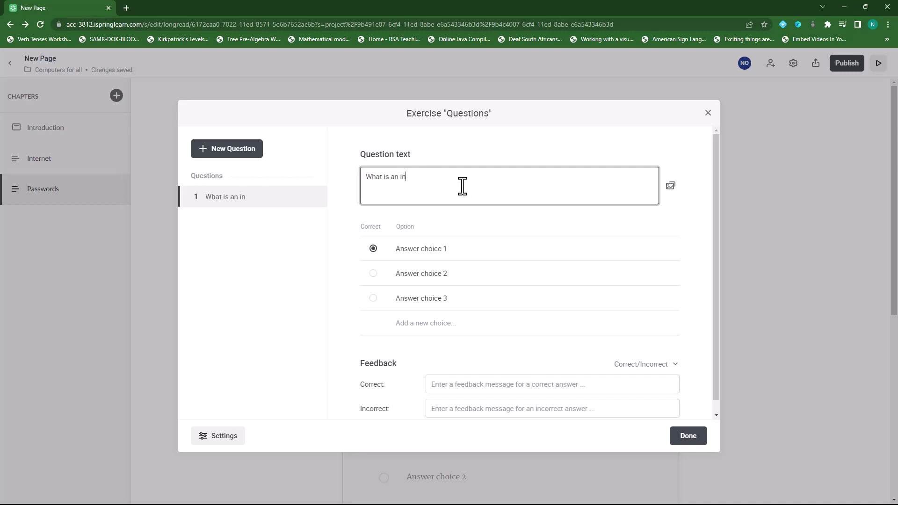
type("secure password?")
left_click(454, 253)
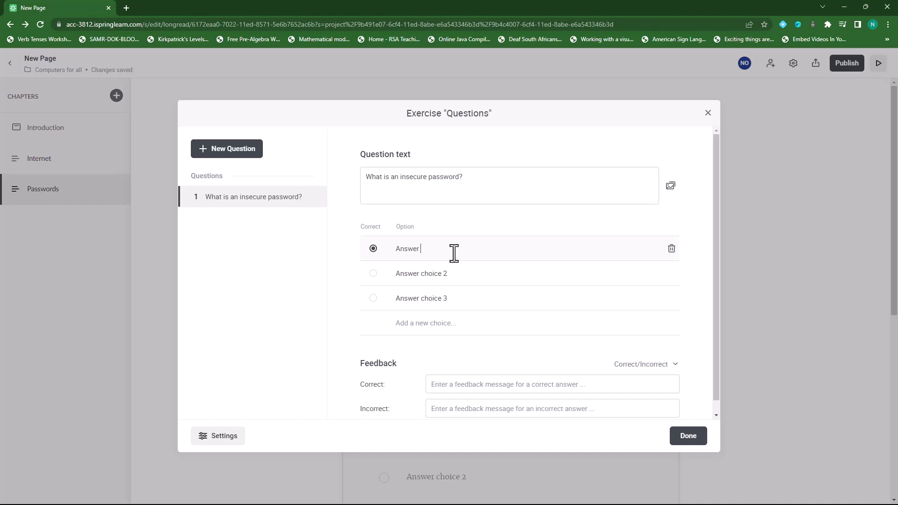
key("BackSpace")
key("BackSpace")
key("BackSpace")
type("Date of birth")
key("BackSpace")
key("BackSpace")
key("BackSpace")
key("BackSpace")
key("BackSpace")
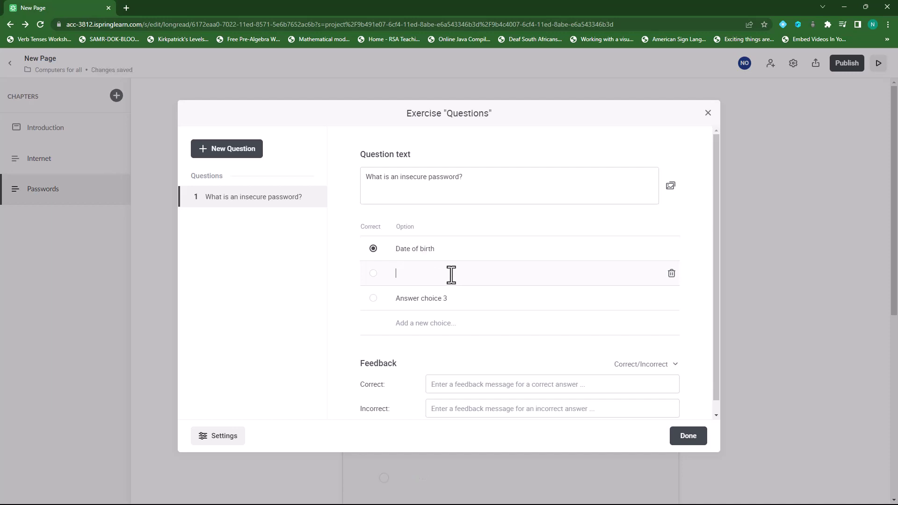
type("My ID Number")
left_click(452, 299)
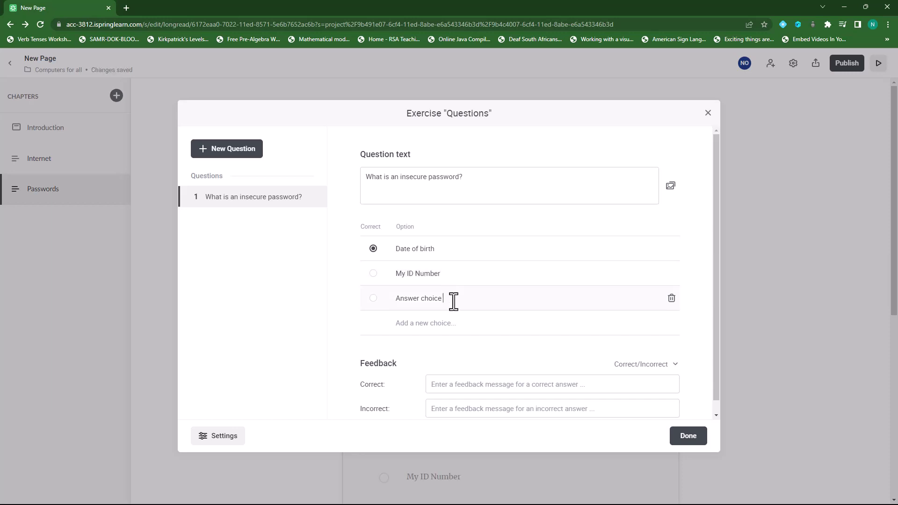
key("BackSpace")
key("BackSpace")
key("BackSpace")
type("1")
type("0")
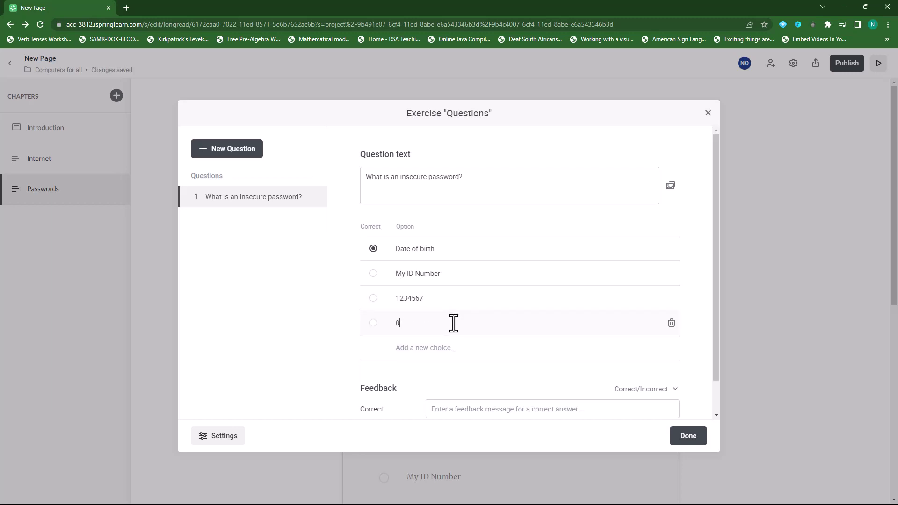
type("0000000000")
Step: Set the feedback to 'Well Done!!!' for correct answers and 'Please try again' for wrong ones
left_click(471, 409)
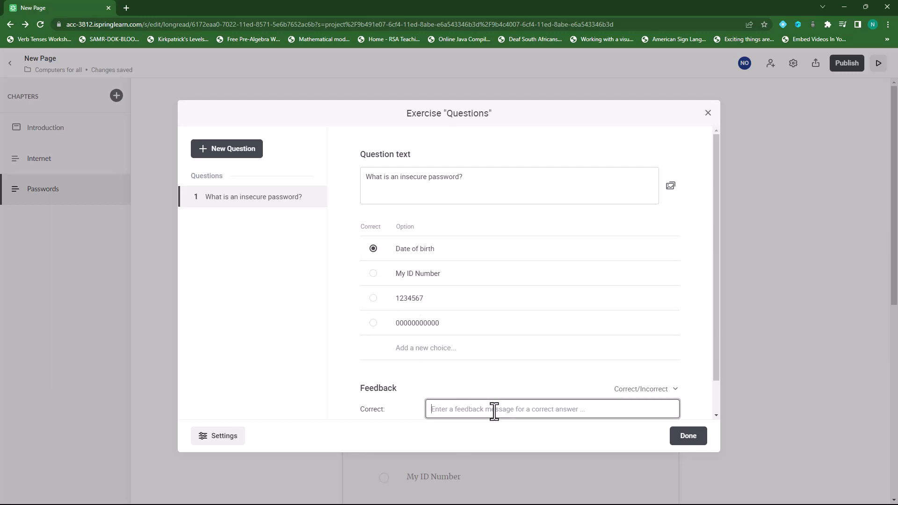
type("Some feedback")
scroll(499, 293, "down", 1)
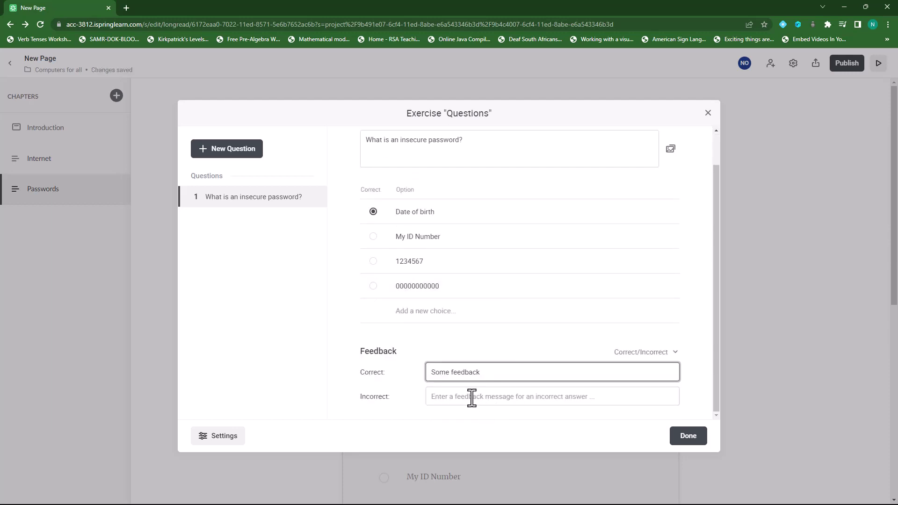
left_click(470, 397)
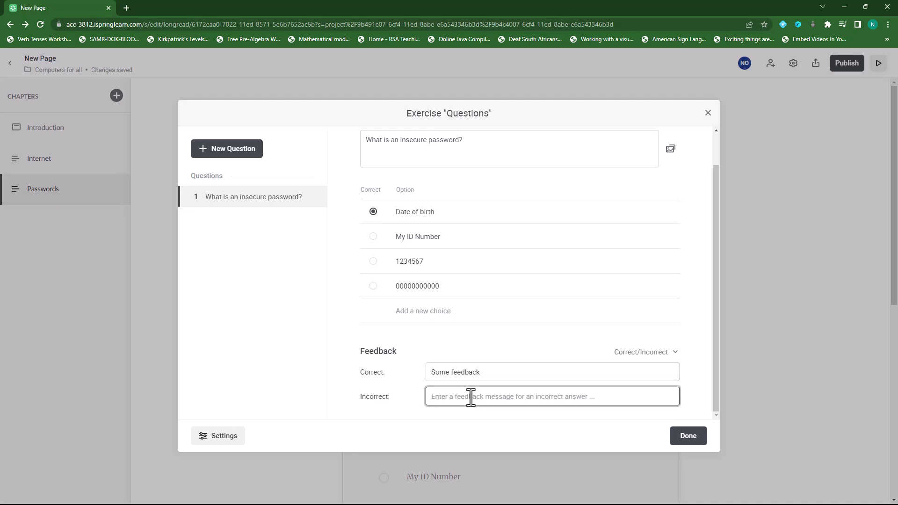
left_click_drag(494, 371, 422, 376)
type("Well")
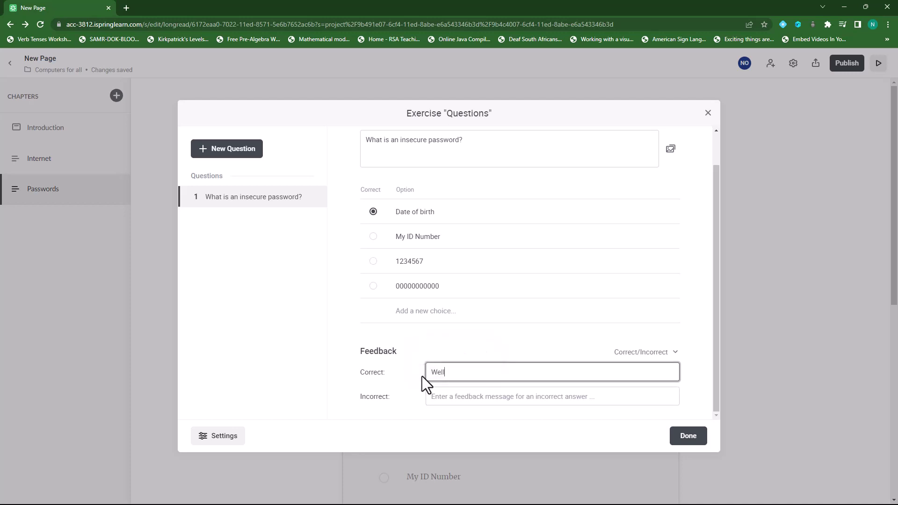
type(" Done!!!")
left_click(451, 397)
type("Plea")
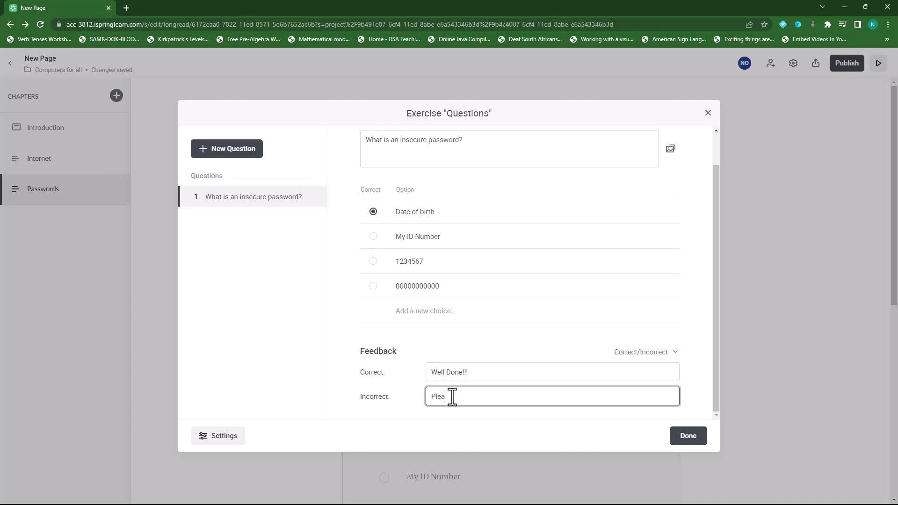
type("se try again")
scroll(551, 322, "up", 1)
scroll(553, 322, "up", 2)
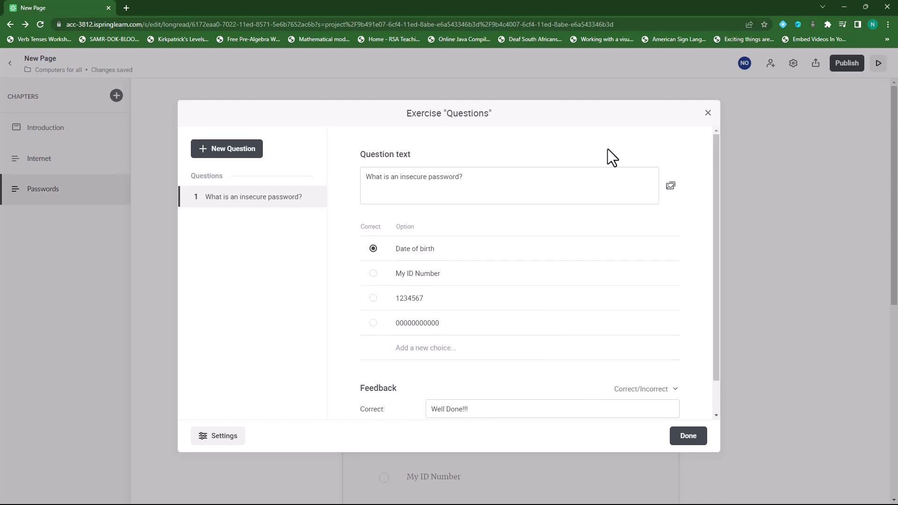
Step: Turn on Shuffle answers in the exercise settings
left_click(670, 187)
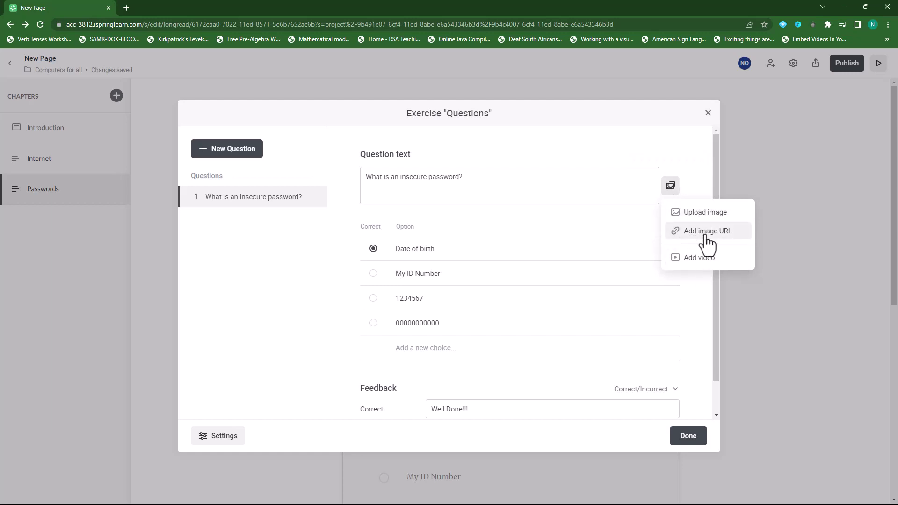
left_click(606, 154)
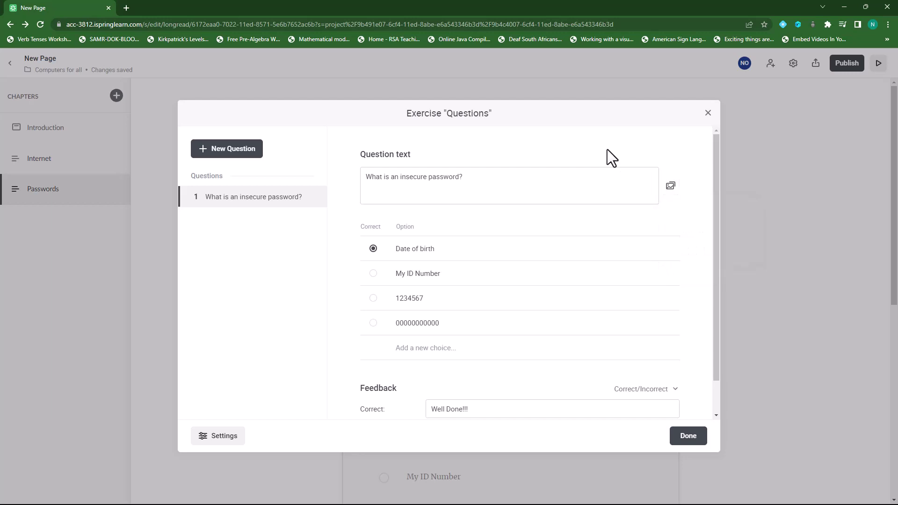
left_click(212, 442)
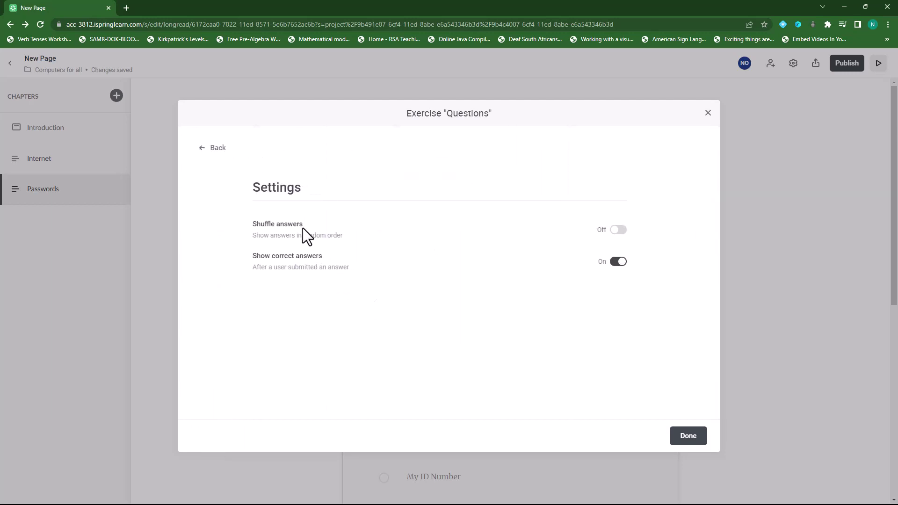
left_click(619, 229)
left_click(207, 149)
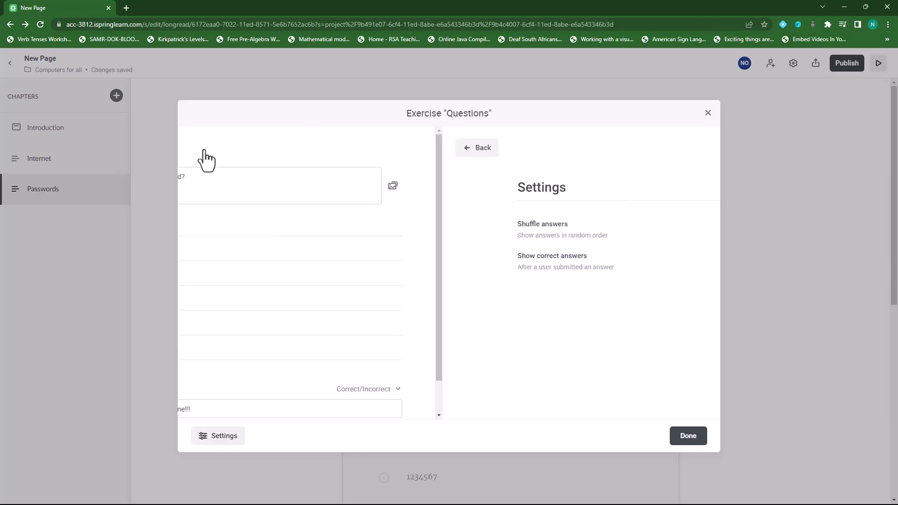
Step: Finish the exercise so the quiz question appears in the Passwords chapter
scroll(486, 356, "down", 1)
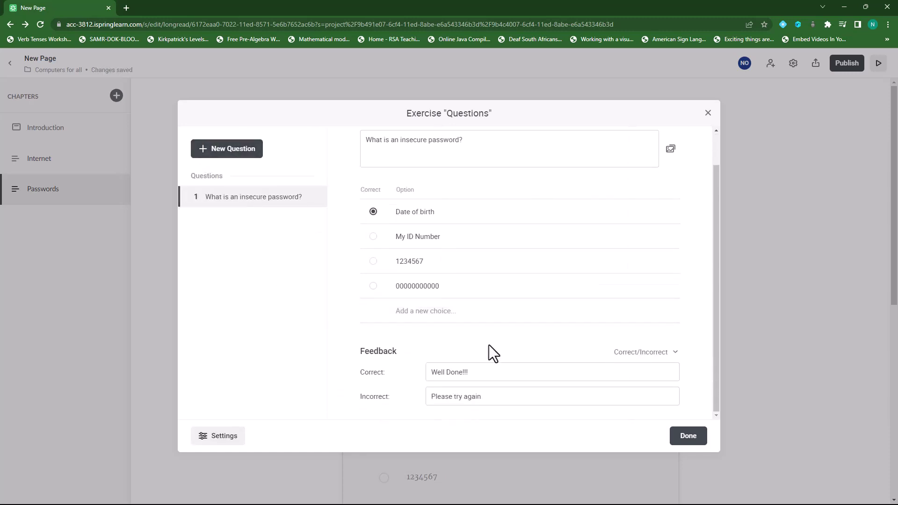
left_click(689, 447)
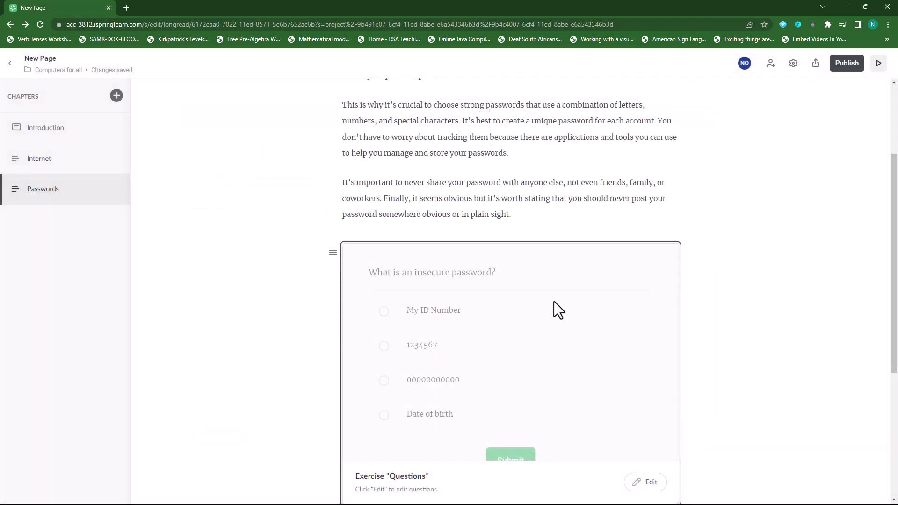
scroll(470, 367, "down", 3)
scroll(463, 269, "up", 5)
scroll(465, 321, "down", 1)
scroll(467, 324, "down", 2)
scroll(466, 322, "up", 3)
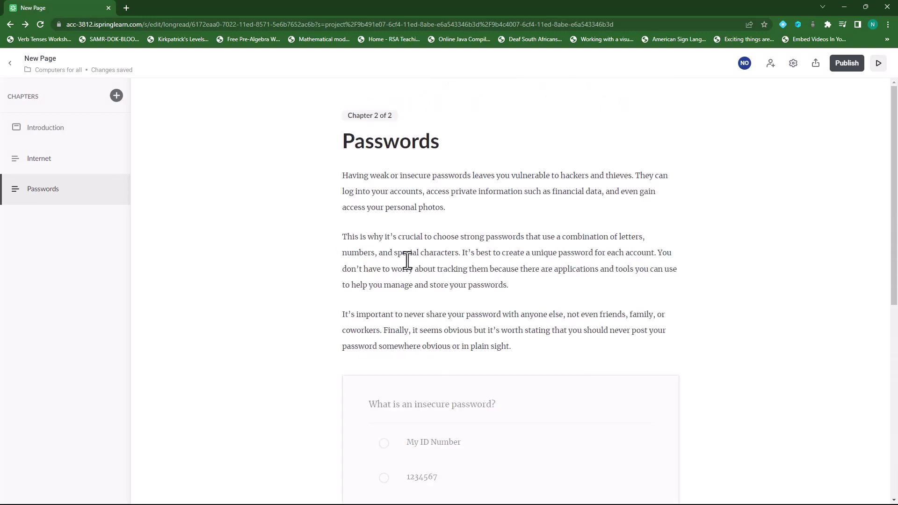
Step: Add a chapter titled 'Sensitive Data' and paste its four paragraphs of advice
left_click(117, 97)
left_click(382, 149)
type("Se")
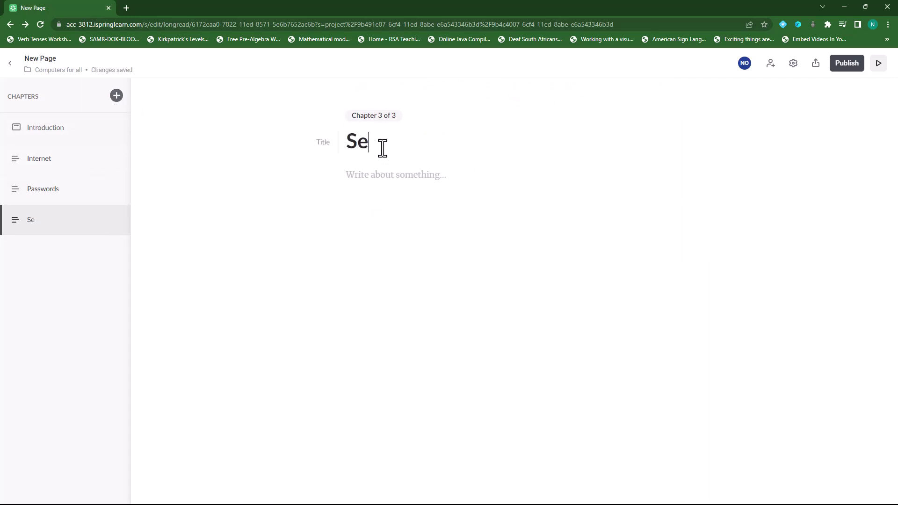
type("nsitive Data")
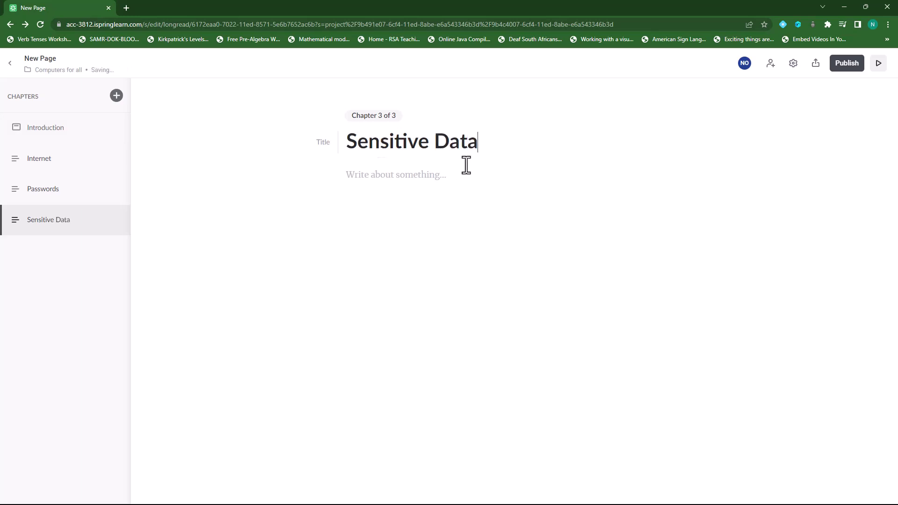
key("Return")
type("It’s very important to protect your sensitive data. The first tip is to keep this kind of information (Social Security Number, credit card information, health information, etc.) off your computer as much as possible. One basic, yet often overlooked, tip is to regularly back up your data. It’s important to have a duplicate in case it is lost, stolen, or compromised. It’s a good idea to create a backup to the cloud so that data remains accessible even if a device becomes corrupt or unusable. Make it a best practice to always remove sensitive data and files from your system when you no longer need them. Only use encrypted networks and not access any sensitive or personal information using public internet connections. If you have a home wireless network you might share files between machines. However, don’t make your files visible to other machines; you should disable file and media sharing completely for safety purposes.")
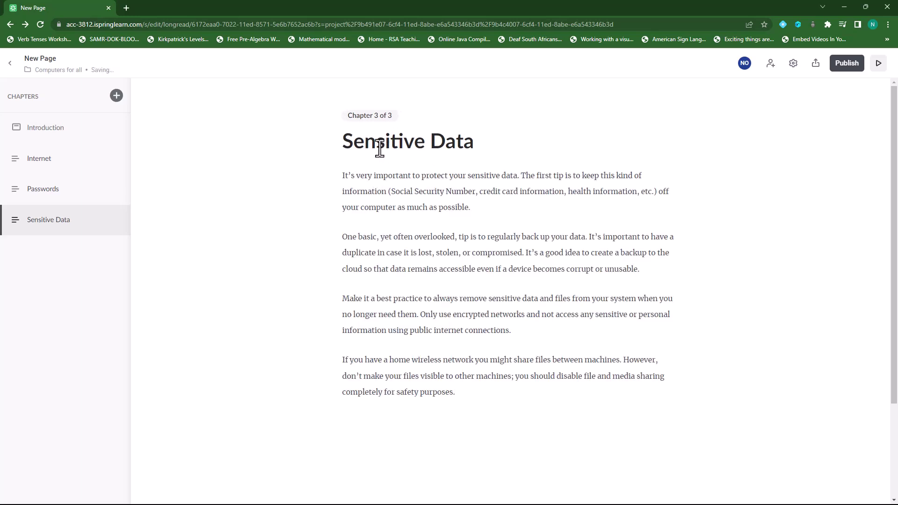
scroll(395, 339, "down", 2)
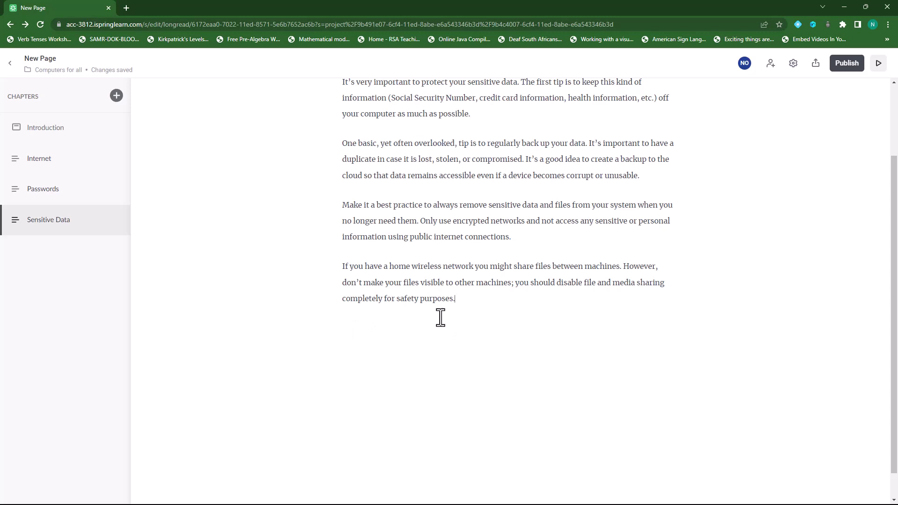
Step: Embed the 'Internet Security Basics' YouTube video below the Sensitive Data text
left_click(377, 320)
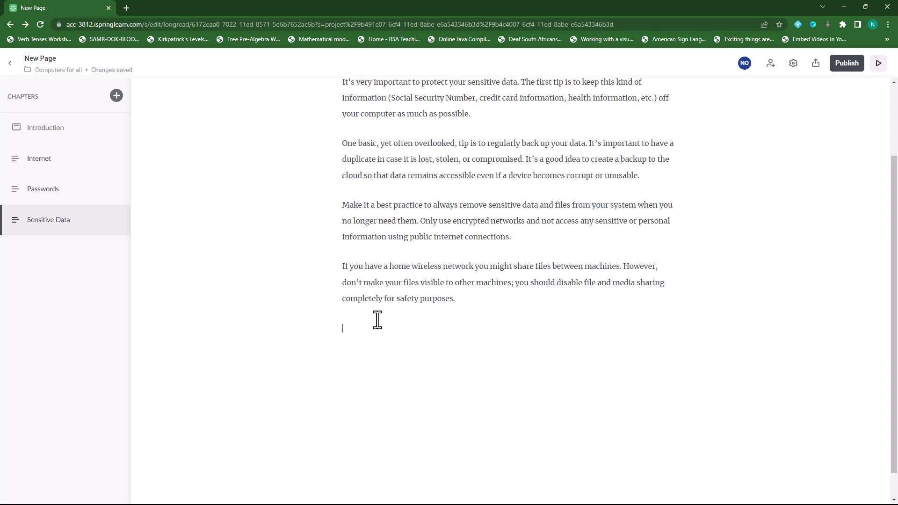
left_click(323, 328)
scroll(412, 252, "down", 3)
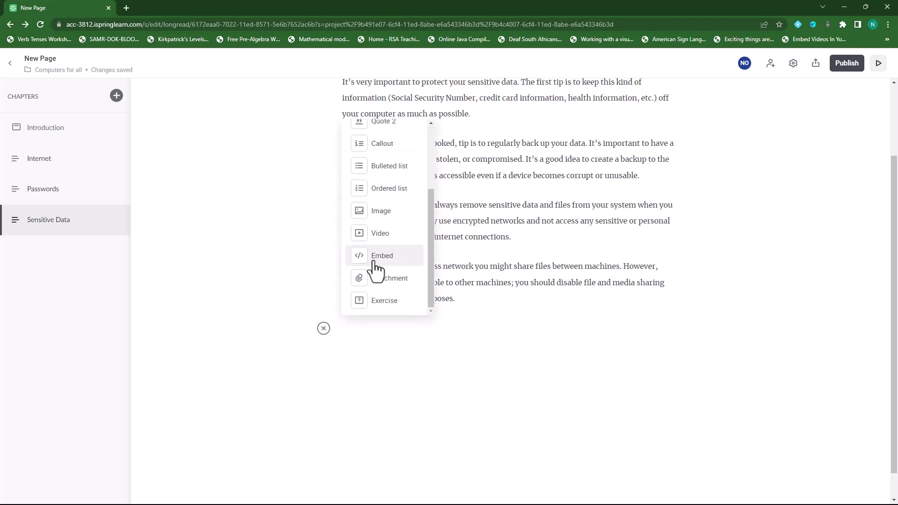
left_click(381, 233)
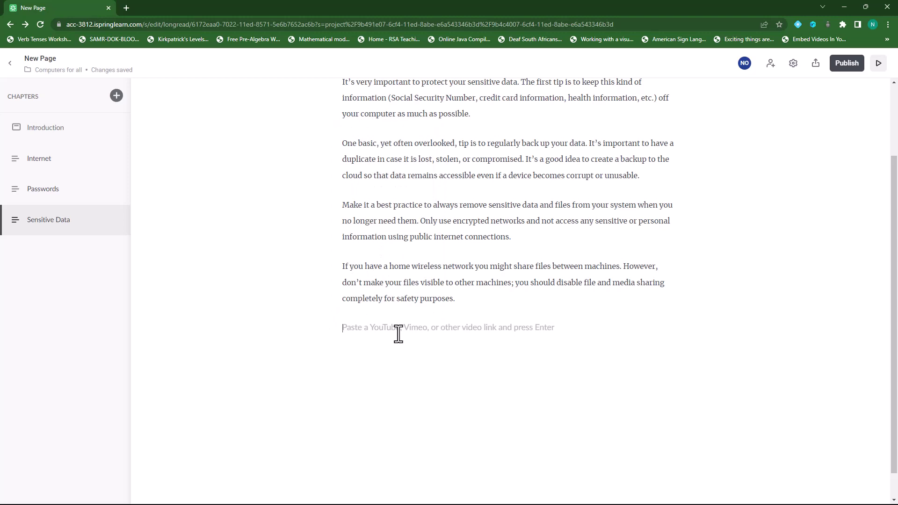
key("ctrl+v")
key("Return")
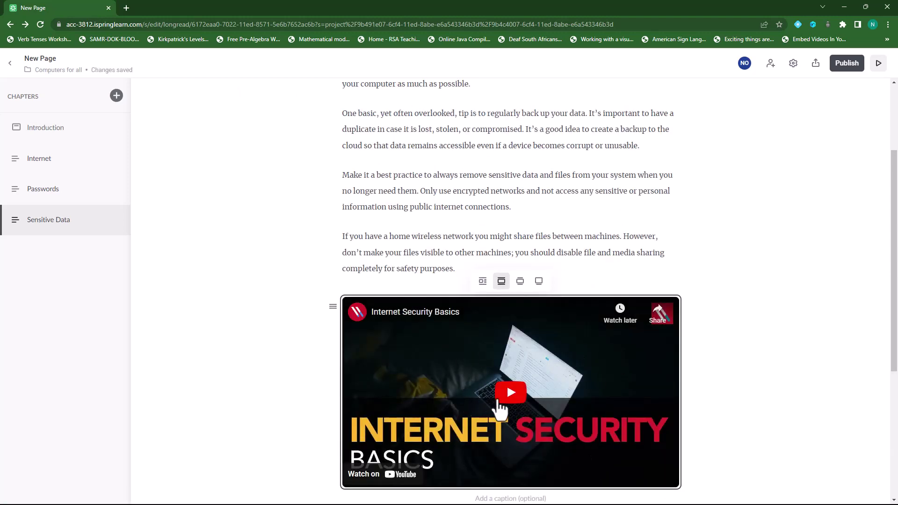
scroll(468, 402, "down", 1)
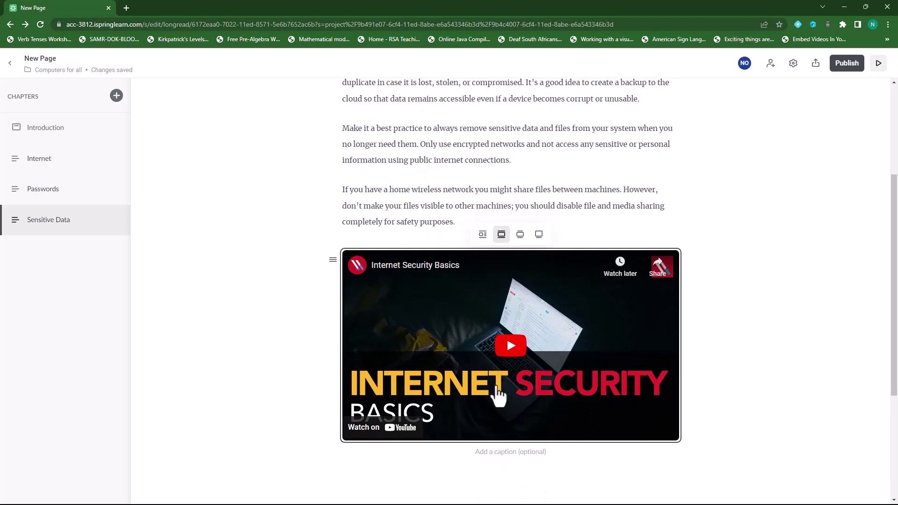
scroll(498, 395, "down", 2)
scroll(482, 409, "up", 3)
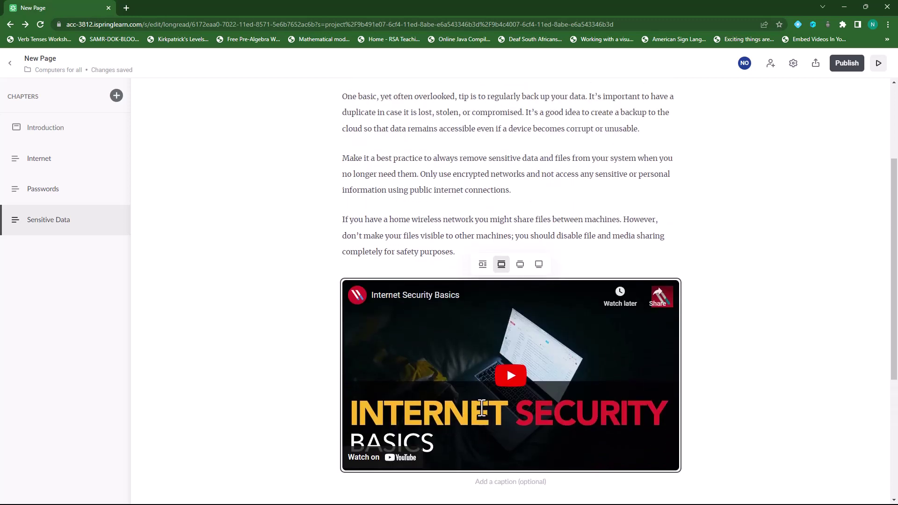
scroll(481, 416, "up", 2)
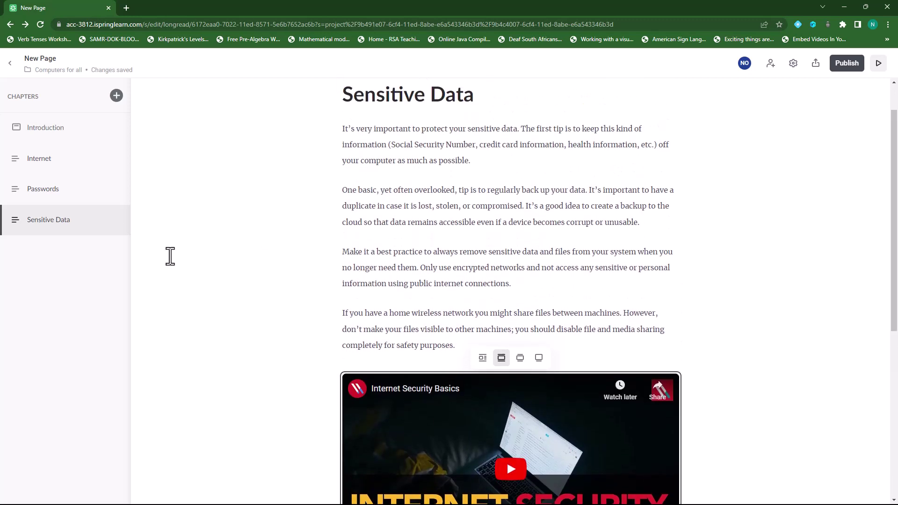
Step: Add an 'Email and Attachments' chapter and paste its three paragraphs on phishing, malware and attachments
left_click(116, 96)
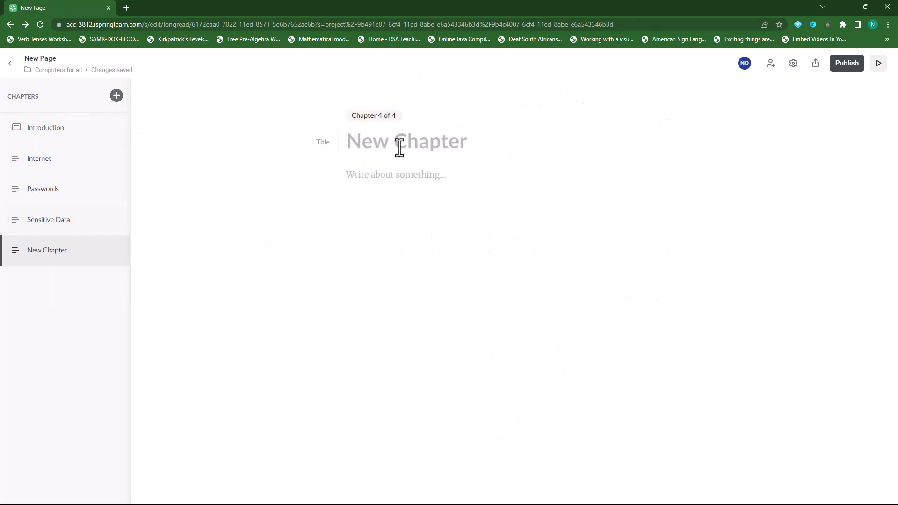
type("Email")
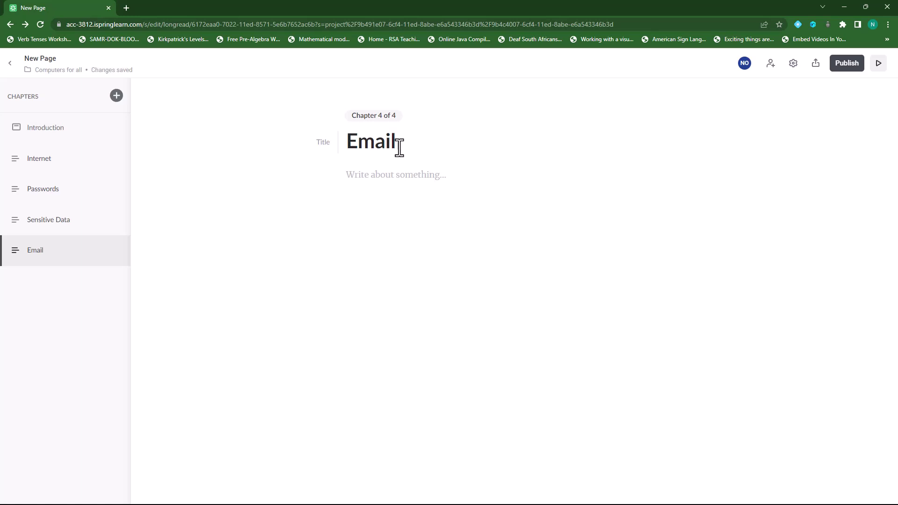
type(" and Atta")
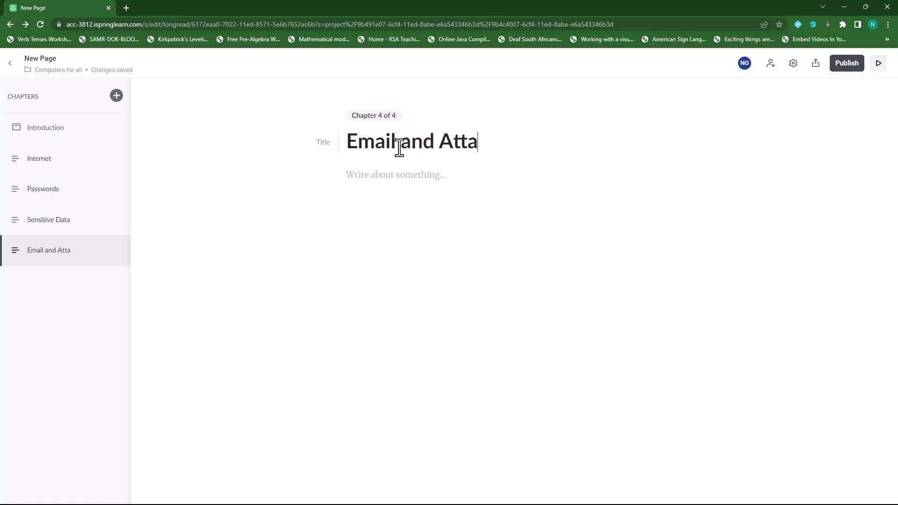
type("chments")
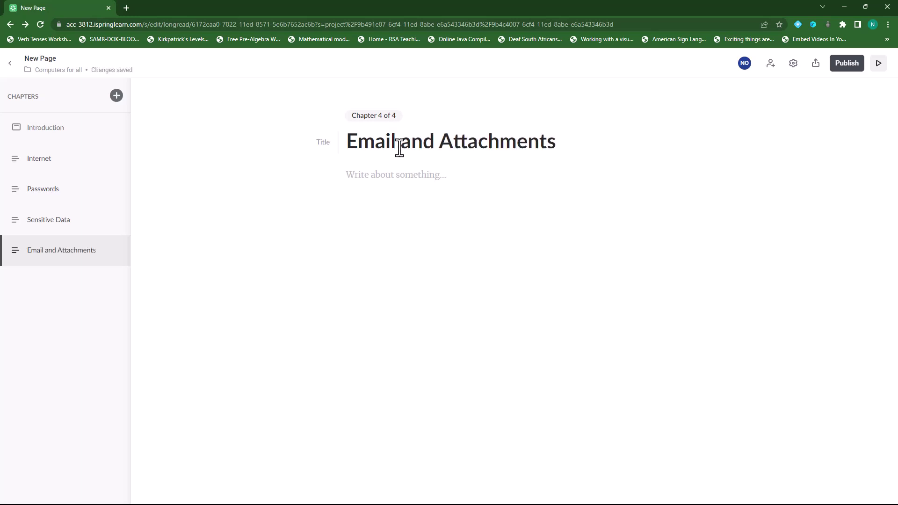
left_click(473, 174)
left_click(418, 182)
type("Emails should be a fun and harmless way to communicate but they can in fact be very dangerous. Email attachments and links in particular can be harmful. Any type of file can be attached to an email, including dangerous malware that will take over and infect a computer. It’s critical to never open an unknown email and never click on any links or attachments. Fake emails, called phishing scams, can be extremely sophisticated and made to look like real emails from banks and other financial institutions. Most email services will automatically scan incoming attachments for malware and inform you of dangerous or risky attachments. If you do not know the sender of an email, or if you see a warning that an attachment is malicious, do not open it. Delete all chain mails and junk mail.")
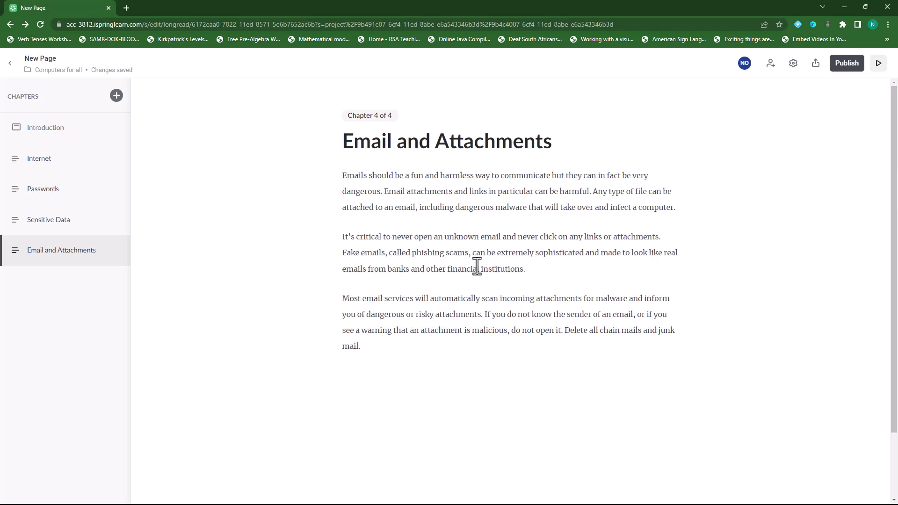
Step: Add a numbered list with the items Emails and Attachments below the text
left_click(345, 378)
left_click(324, 376)
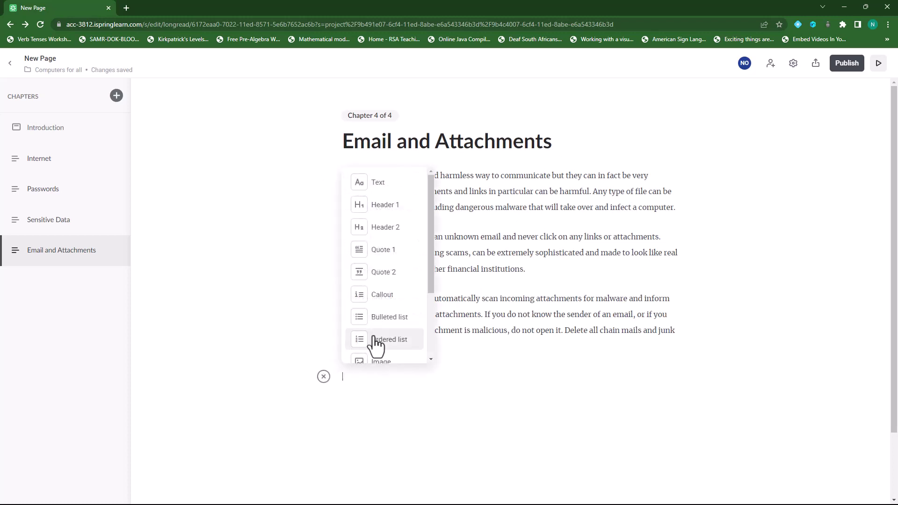
scroll(388, 323, "down", 3)
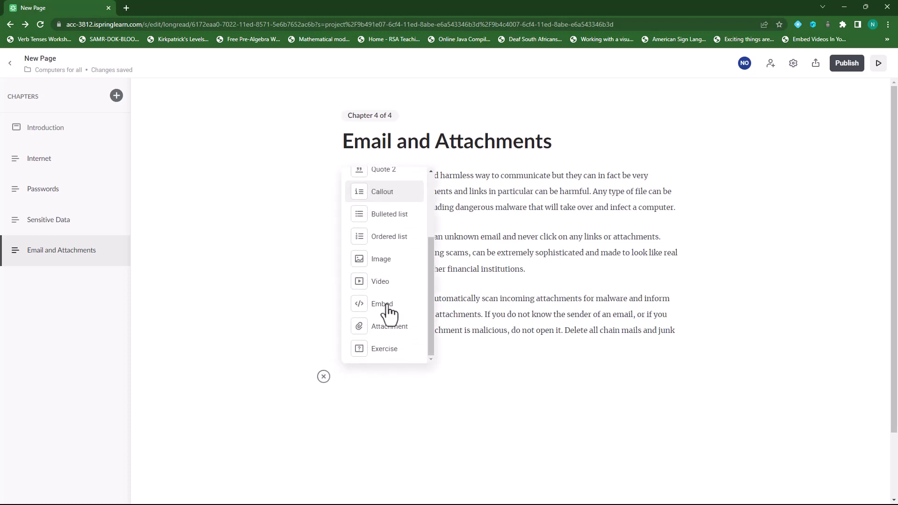
left_click(400, 238)
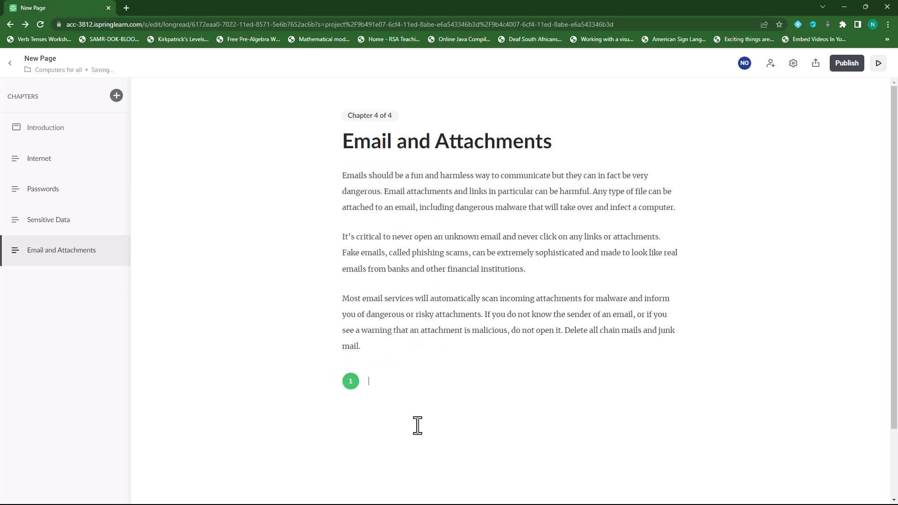
type("Emails")
key("Return")
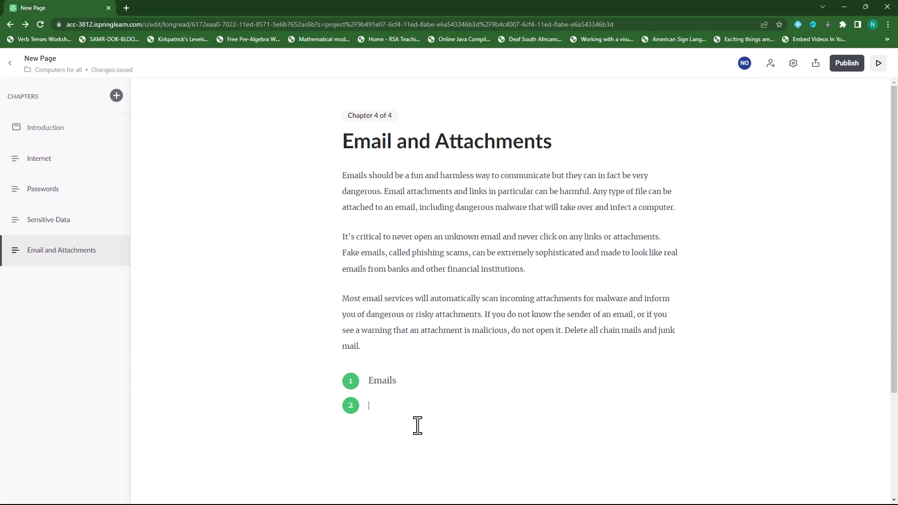
type("Attachments")
scroll(435, 406, "down", 1)
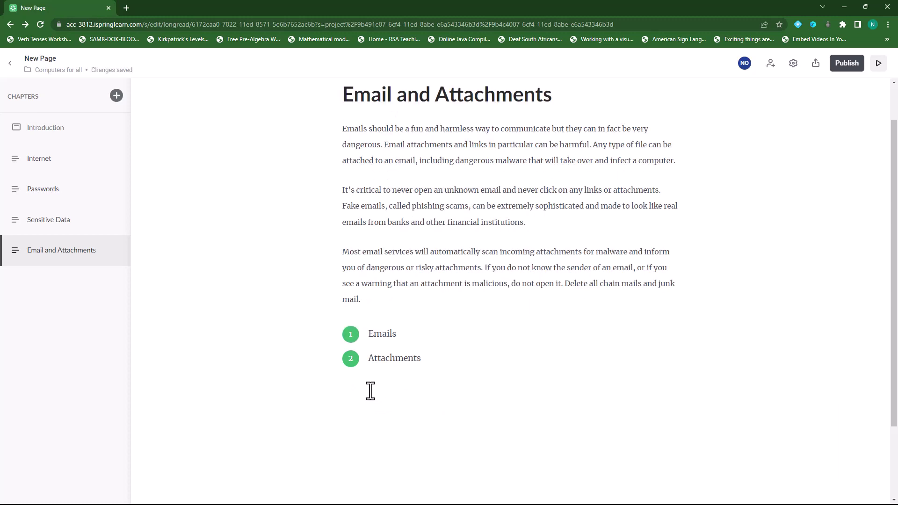
key("Return")
key("Return")
Step: Add a bulleted list with Email Attachments and Communication below the numbered list
left_click(324, 394)
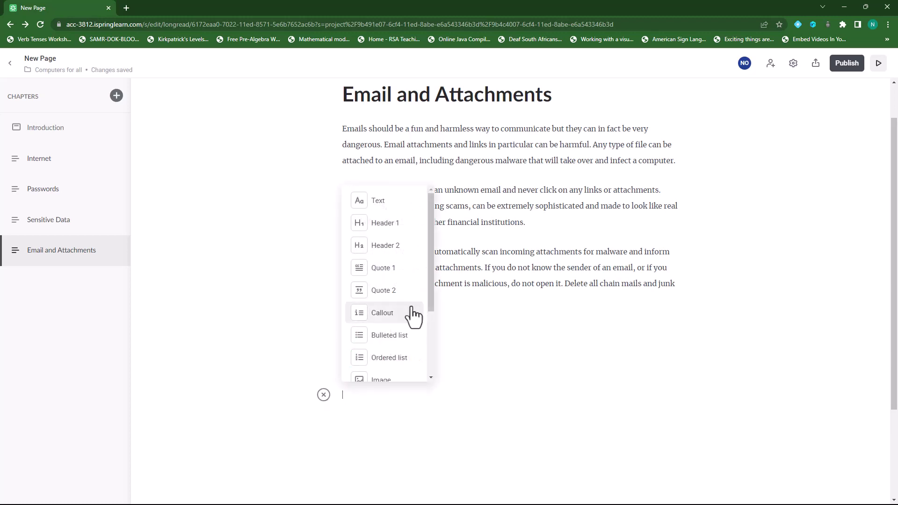
left_click(401, 339)
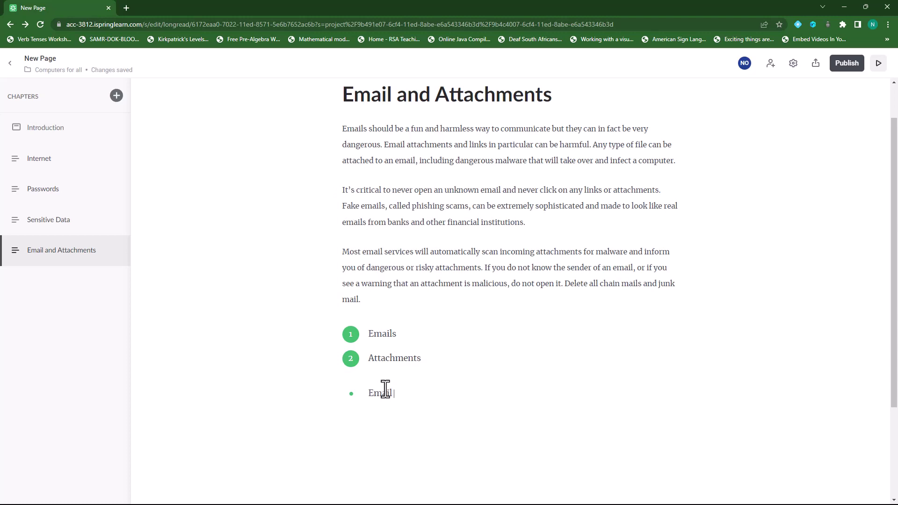
type("Email Attachments")
key("Return")
type("Communication")
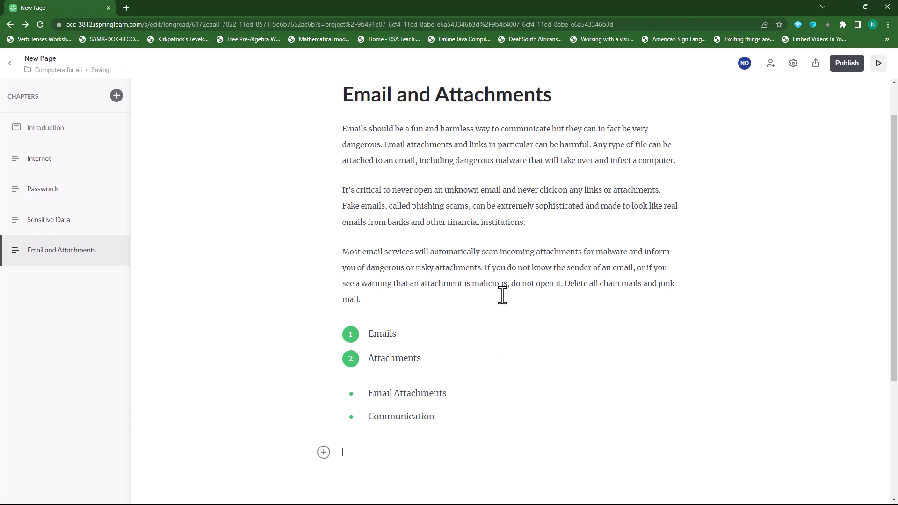
scroll(493, 301, "down", 3)
Step: Insert the students-using-computer-in-classroom photo below the bulleted list
left_click(324, 312)
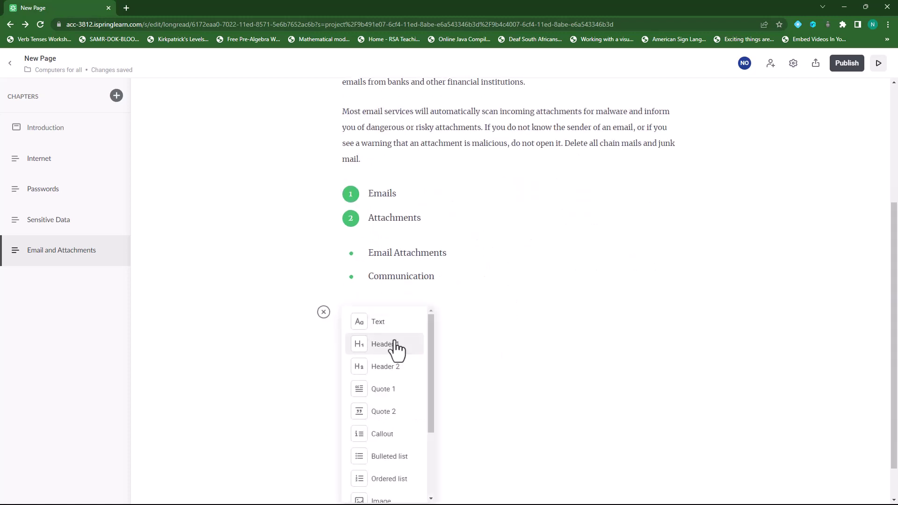
scroll(393, 383, "down", 3)
left_click(388, 404)
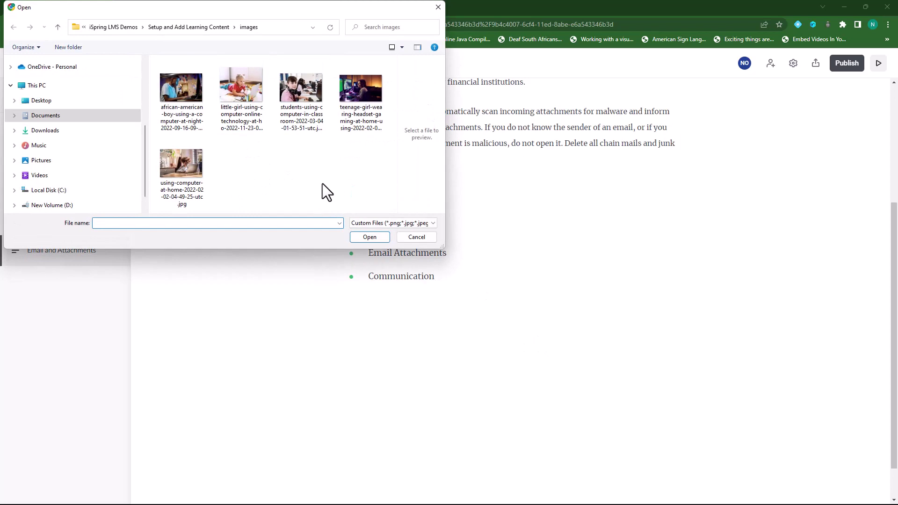
left_click(300, 88)
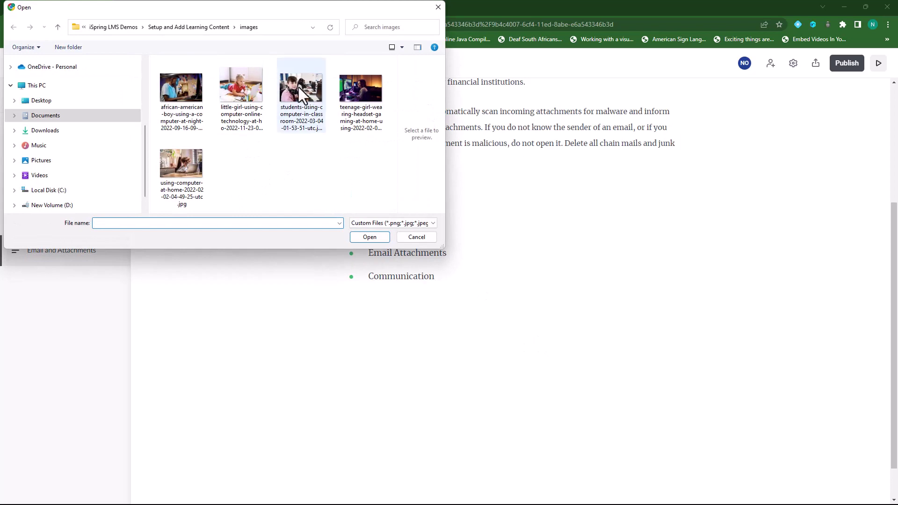
left_click(369, 237)
scroll(607, 313, "down", 4)
scroll(469, 341, "up", 5)
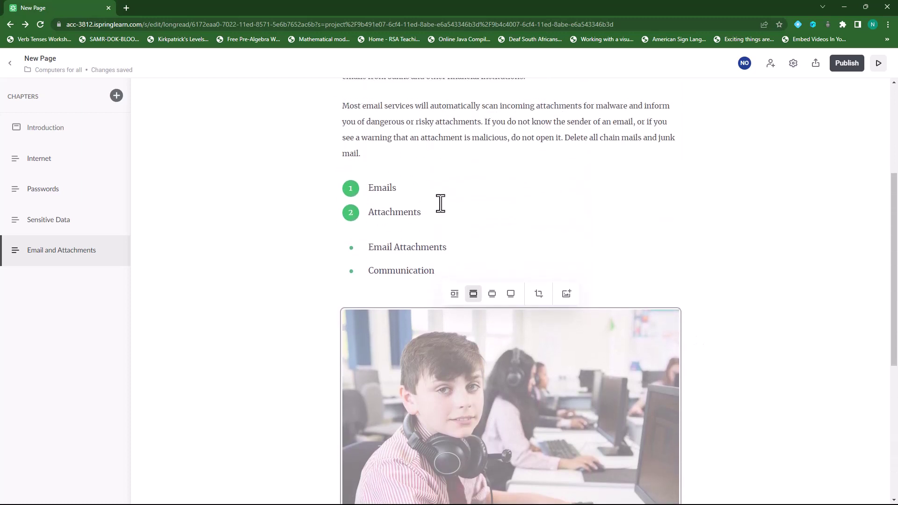
scroll(507, 232, "up", 4)
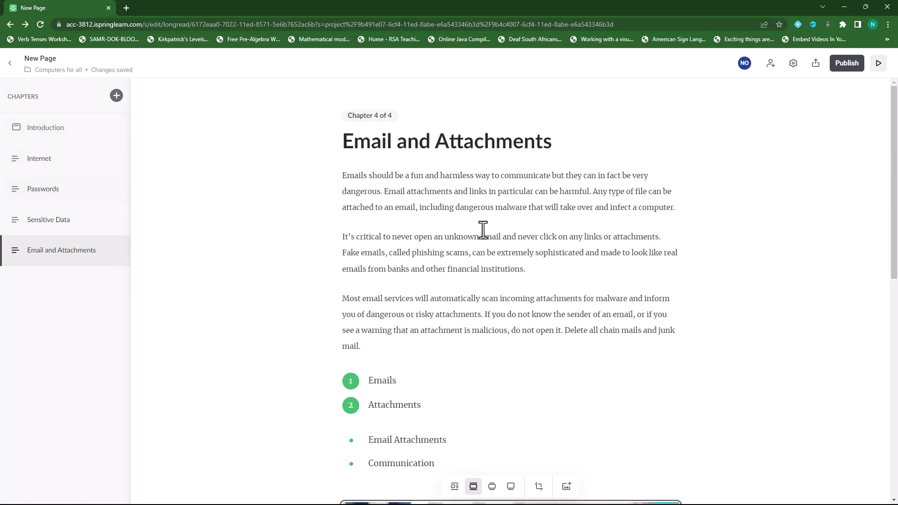
scroll(490, 227, "down", 8)
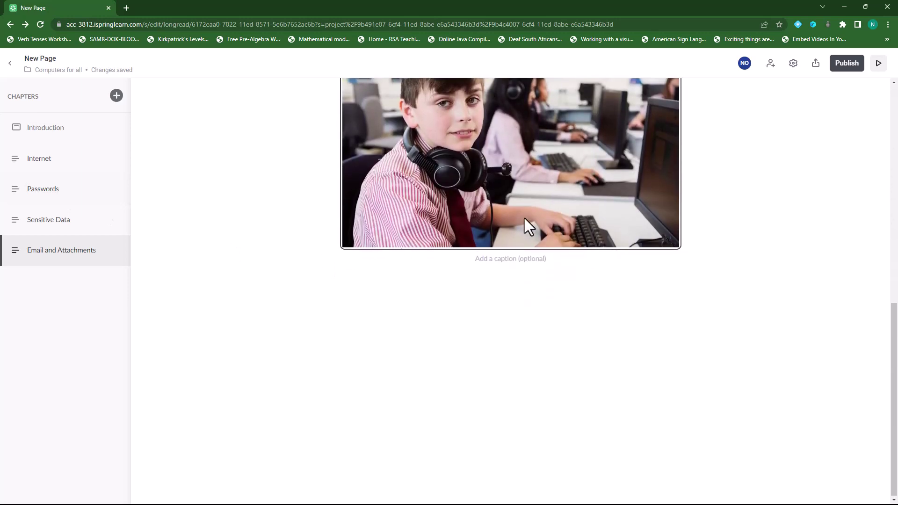
scroll(446, 290, "up", 10)
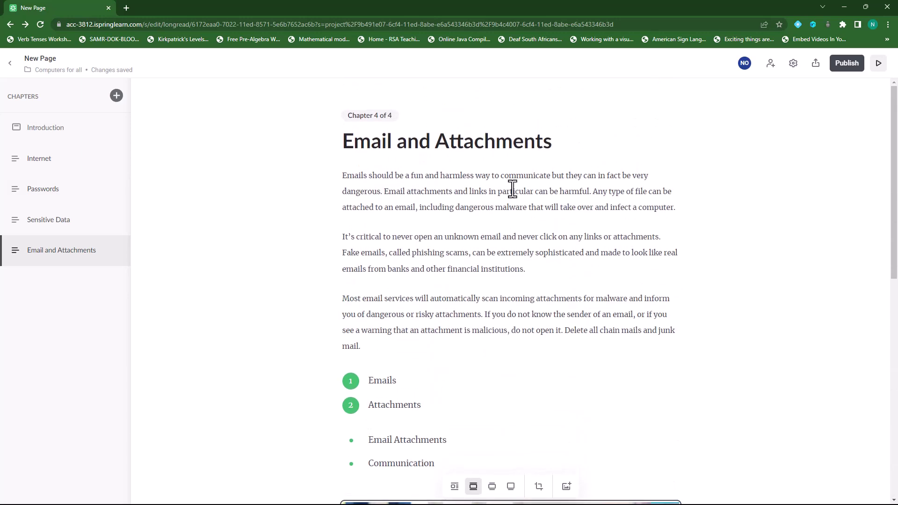
Step: Publish the page and retitle the module 'Computers for all'
left_click(845, 65)
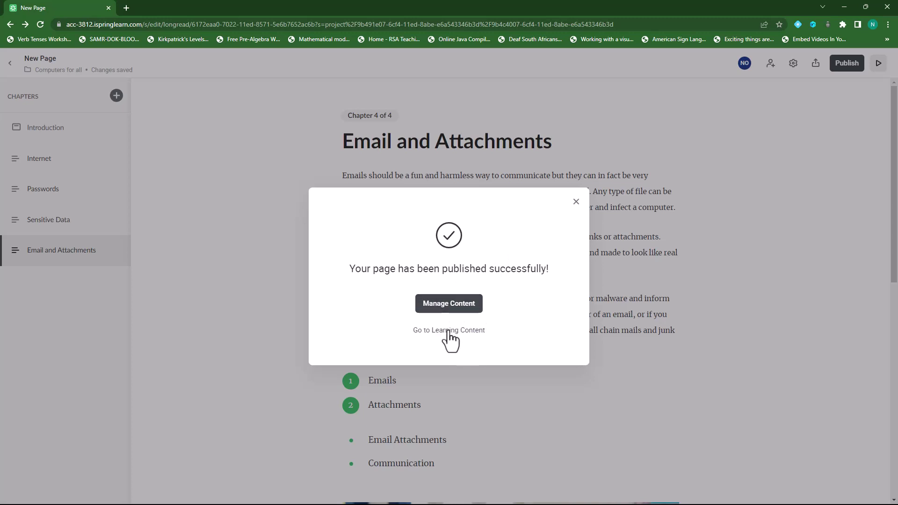
left_click(446, 304)
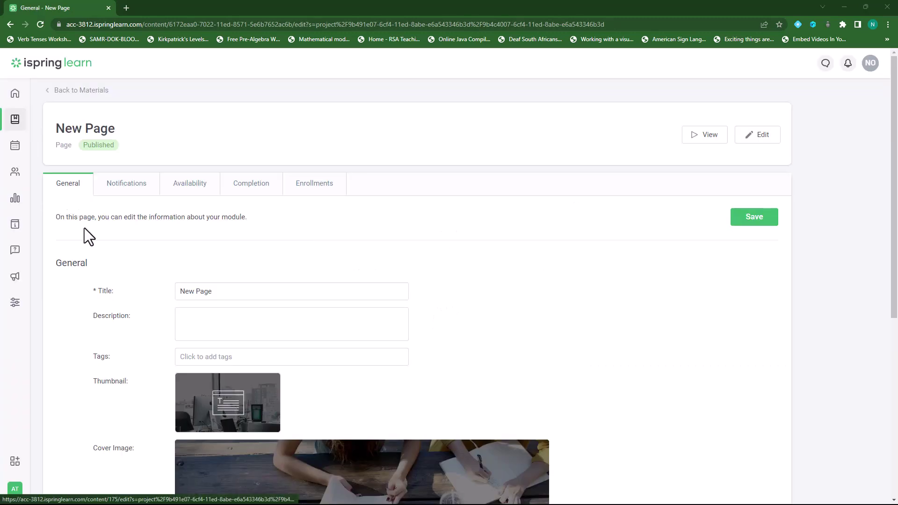
left_click_drag(220, 292, 173, 287)
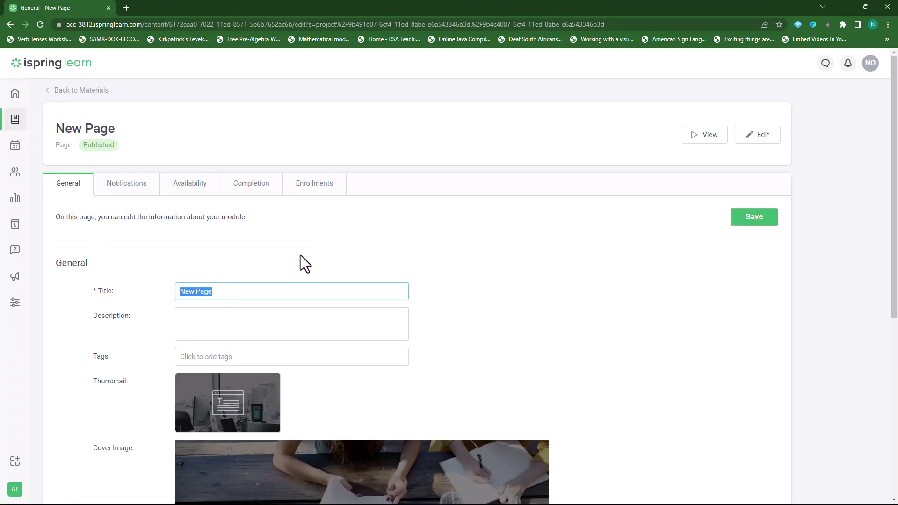
type("Computers for all")
Step: Tag the module 'computers' and 'webpage' and save the settings
left_click(236, 356)
type("computers")
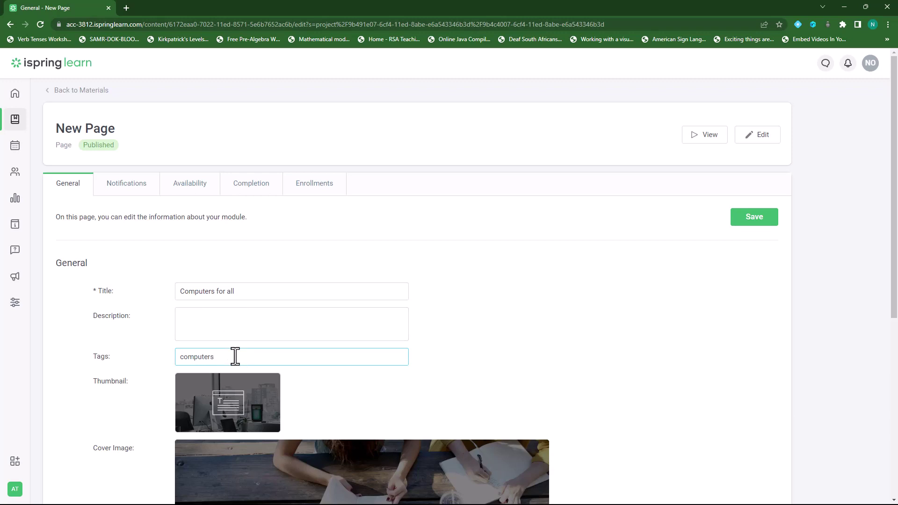
key("Return")
type("webpage")
key("Return")
scroll(456, 341, "down", 1)
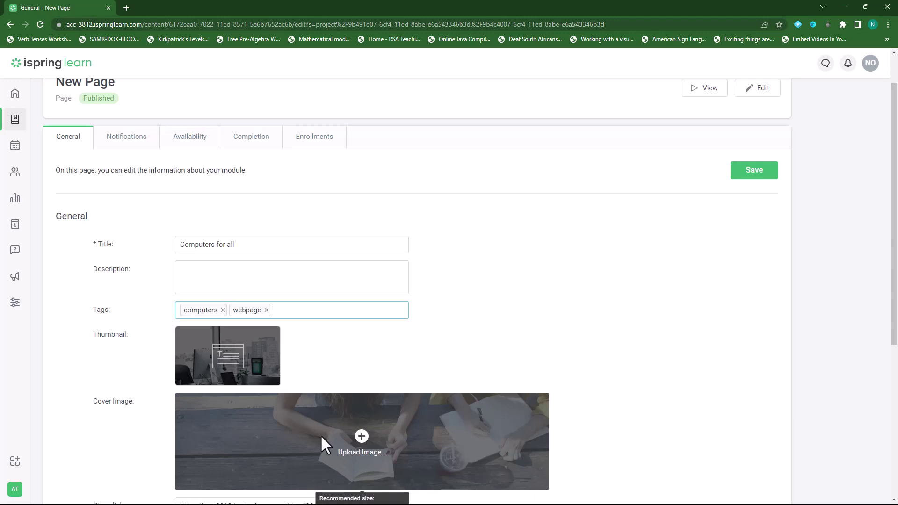
left_click(743, 174)
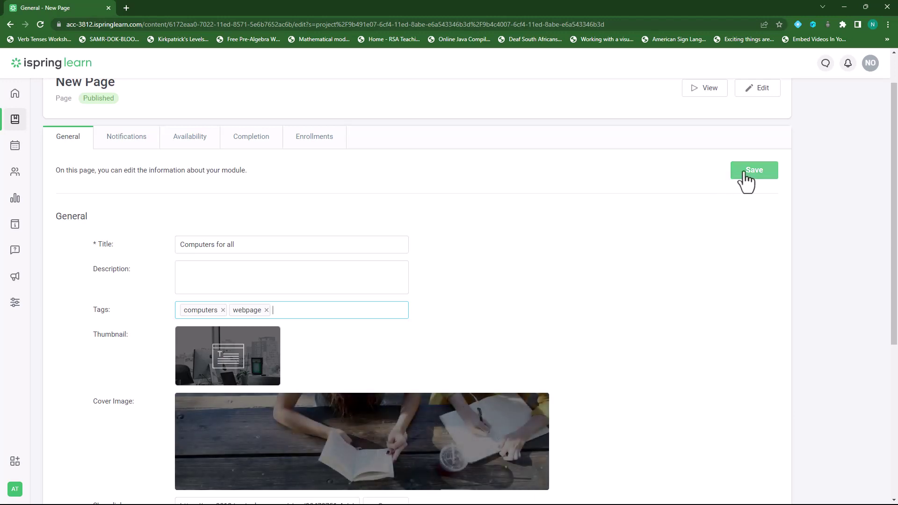
Step: Close the course preview and leave the editor to return to the module's general settings
scroll(466, 119, "up", 1)
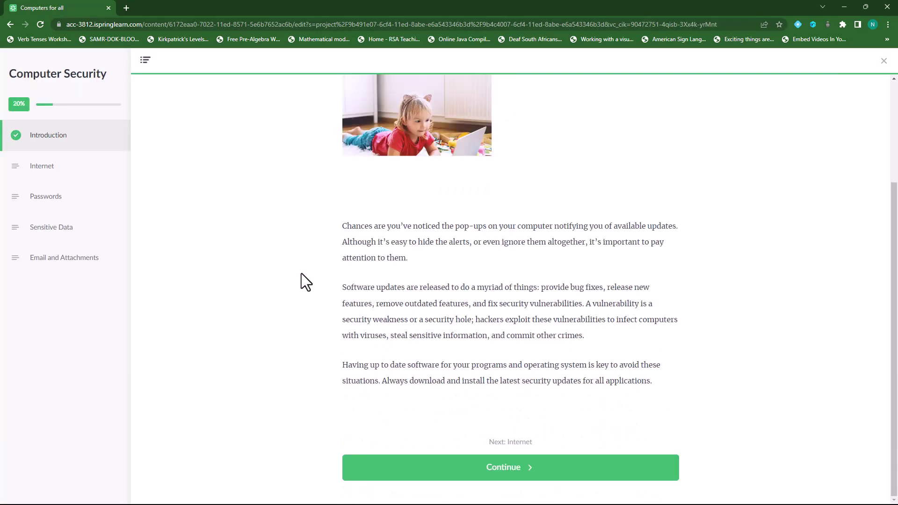
scroll(301, 332, "up", 3)
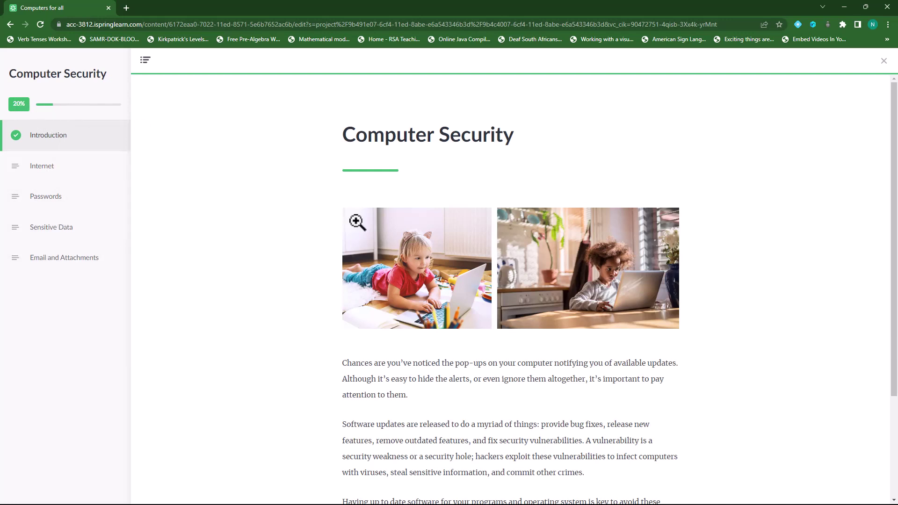
left_click(883, 62)
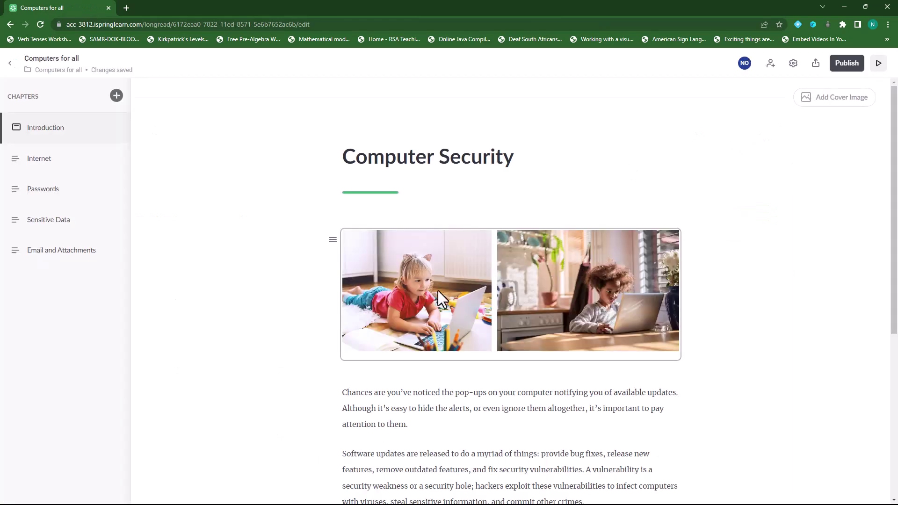
scroll(471, 411, "down", 3)
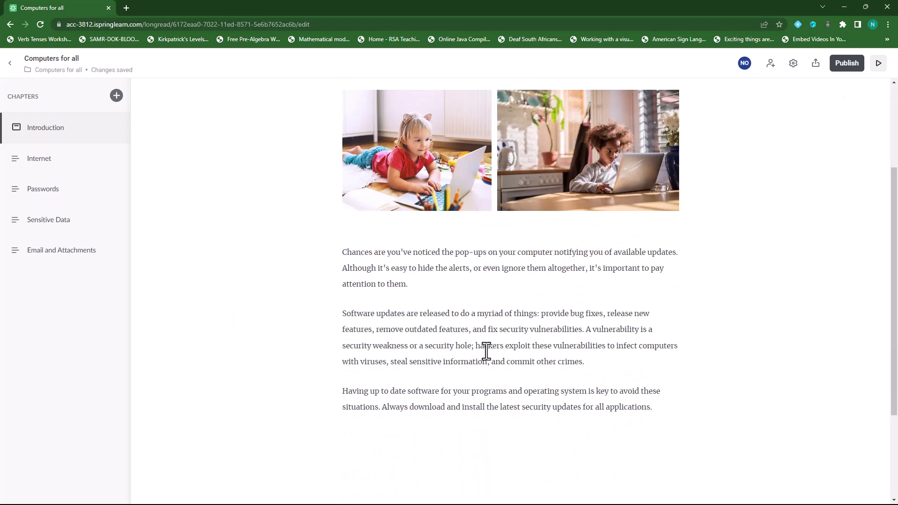
scroll(486, 350, "up", 3)
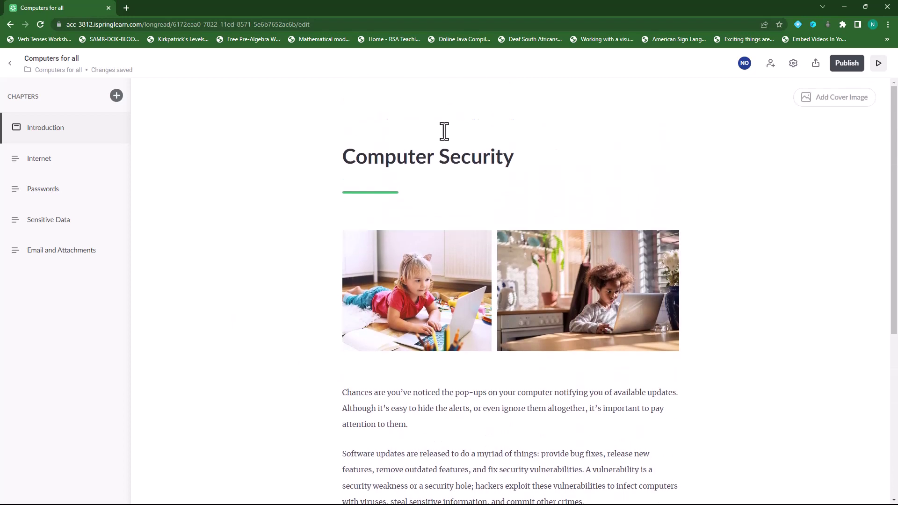
left_click(9, 63)
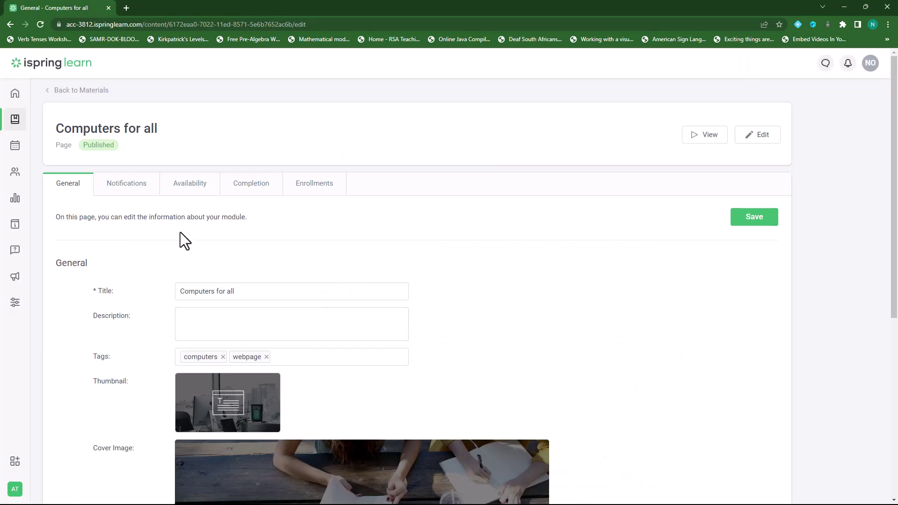
Step: Save the Notifications settings with enrollment notification on and the added due-date reminder removed
left_click(132, 189)
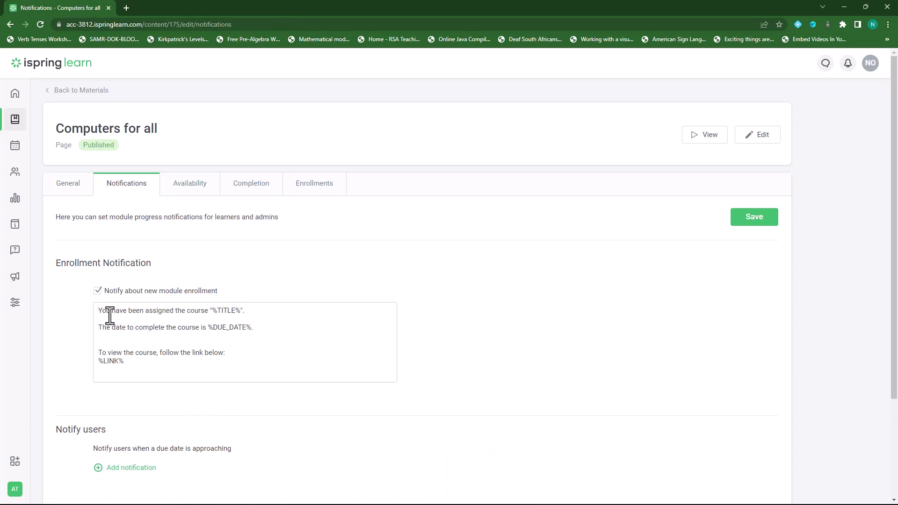
scroll(243, 358, "down", 3)
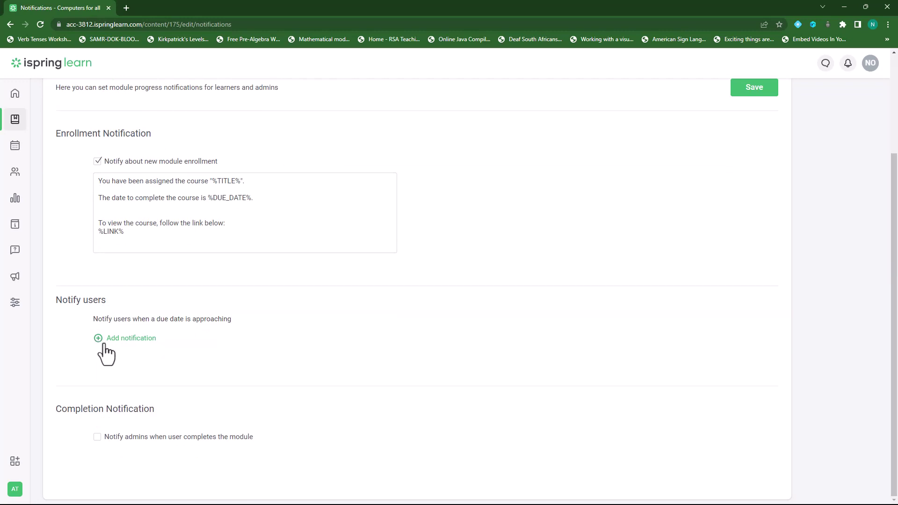
left_click(98, 338)
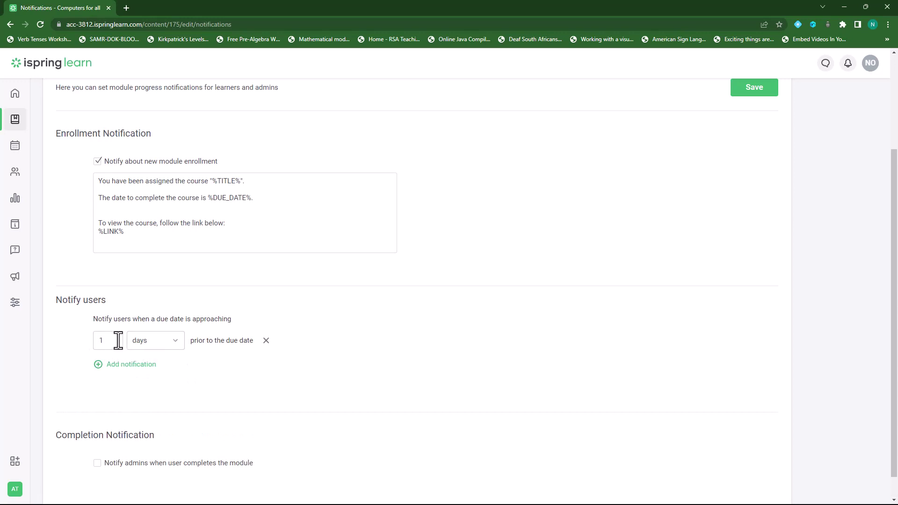
left_click(266, 340)
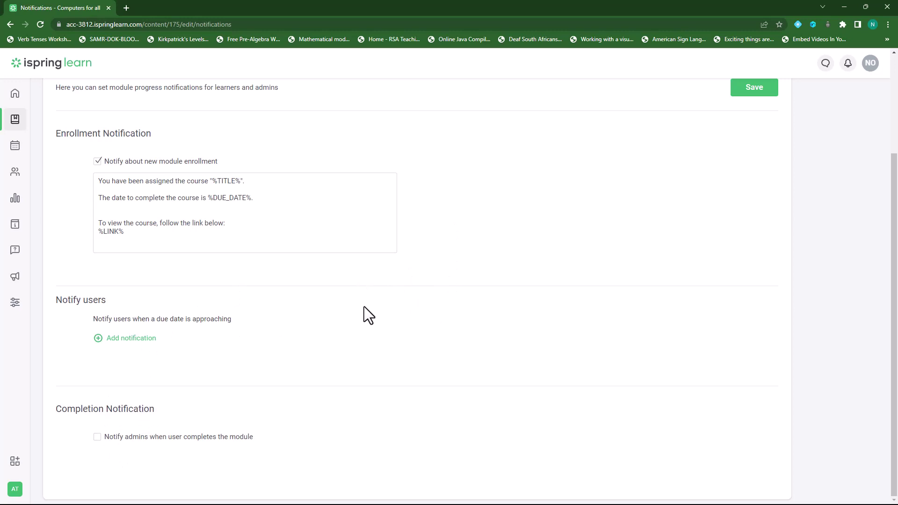
scroll(577, 310, "up", 3)
left_click(743, 219)
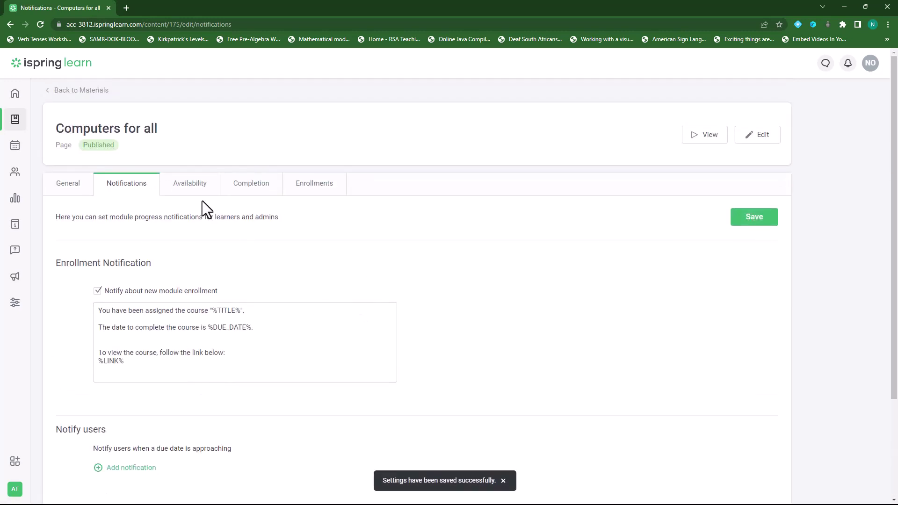
Step: Add and then delete a Group enrollment rule, saving availability with no automatic enrollment
left_click(189, 187)
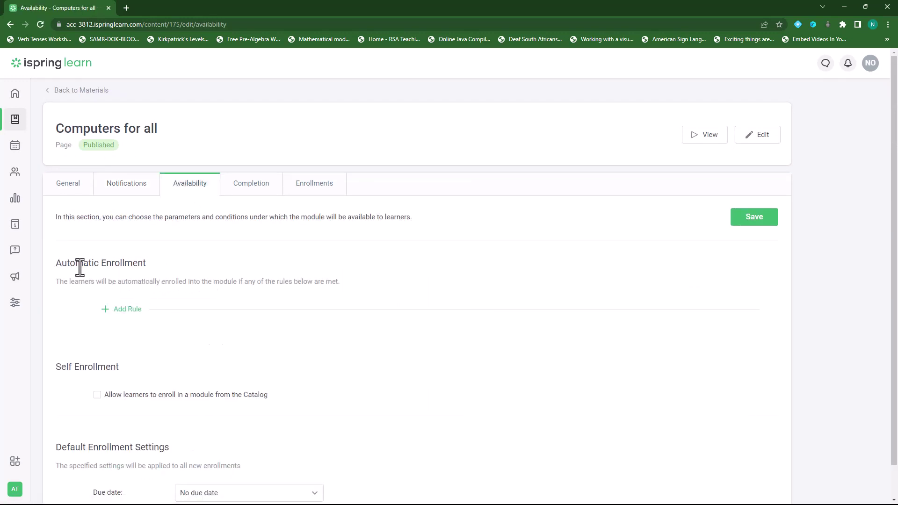
left_click(104, 313)
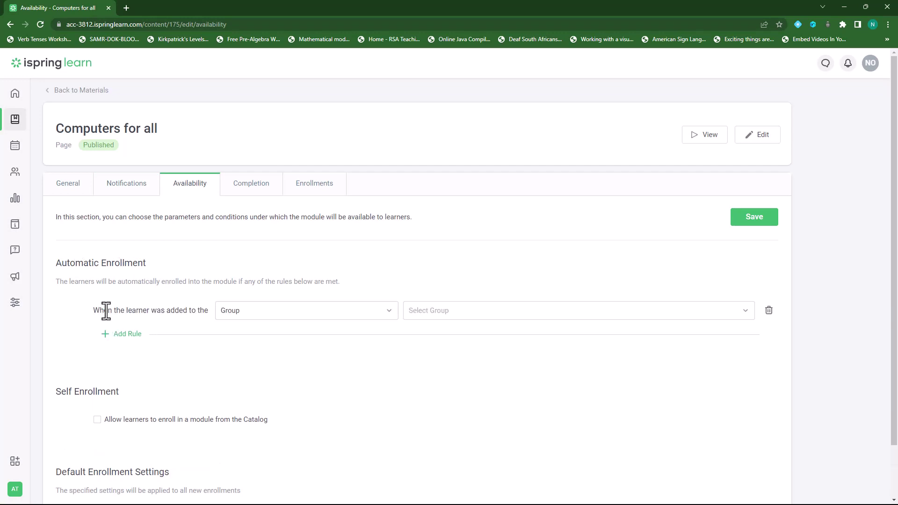
left_click(389, 315)
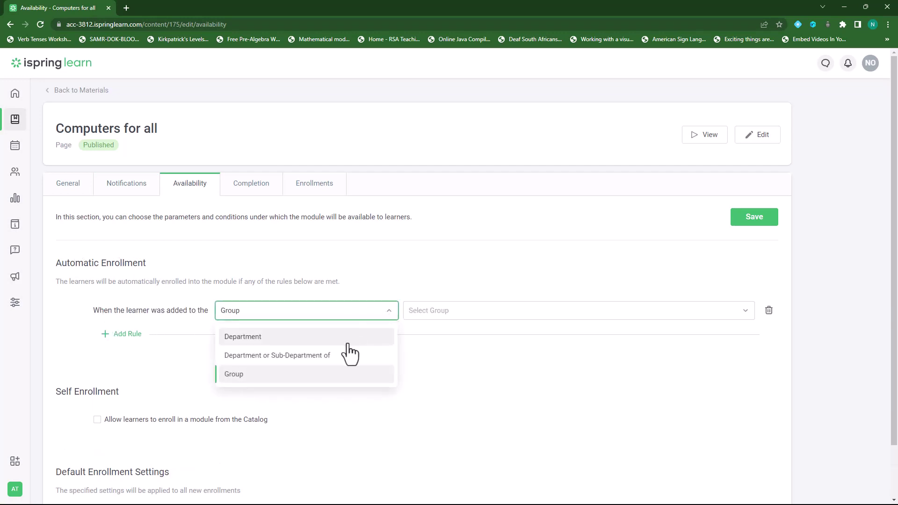
left_click(386, 316)
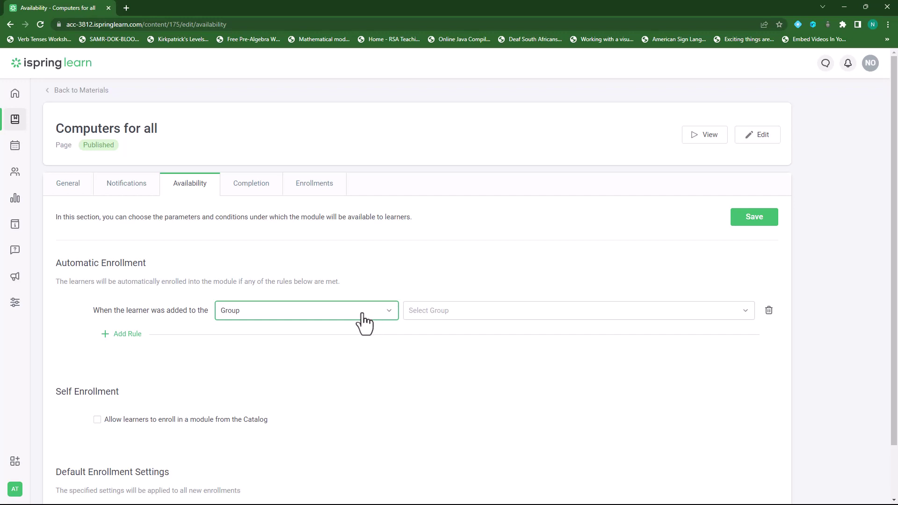
left_click(768, 312)
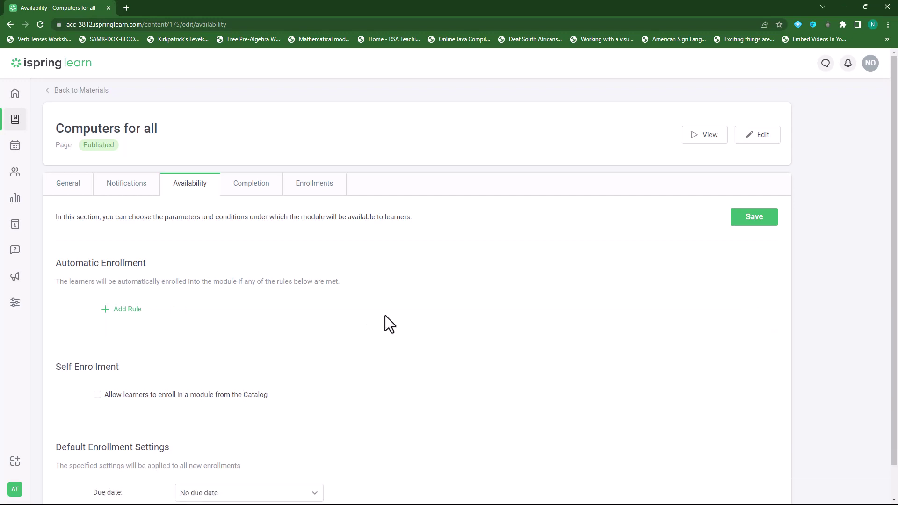
scroll(251, 321, "down", 1)
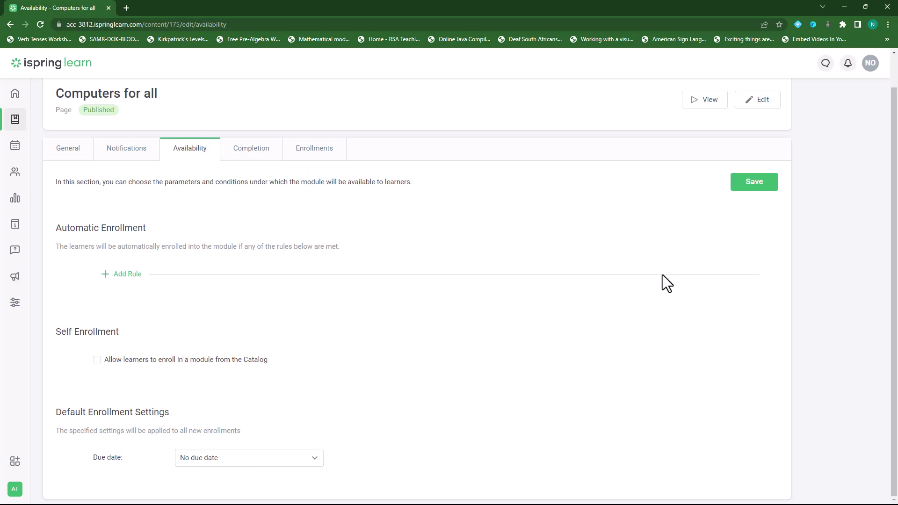
left_click(761, 187)
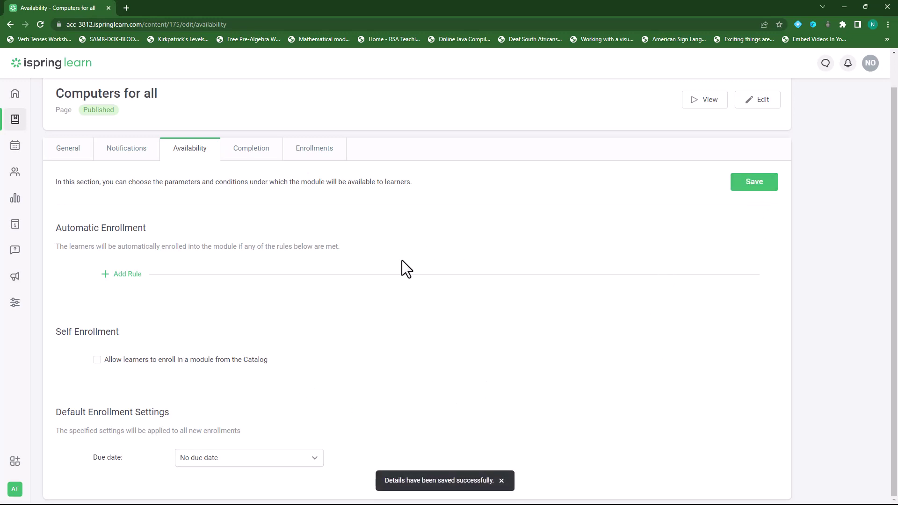
left_click(255, 158)
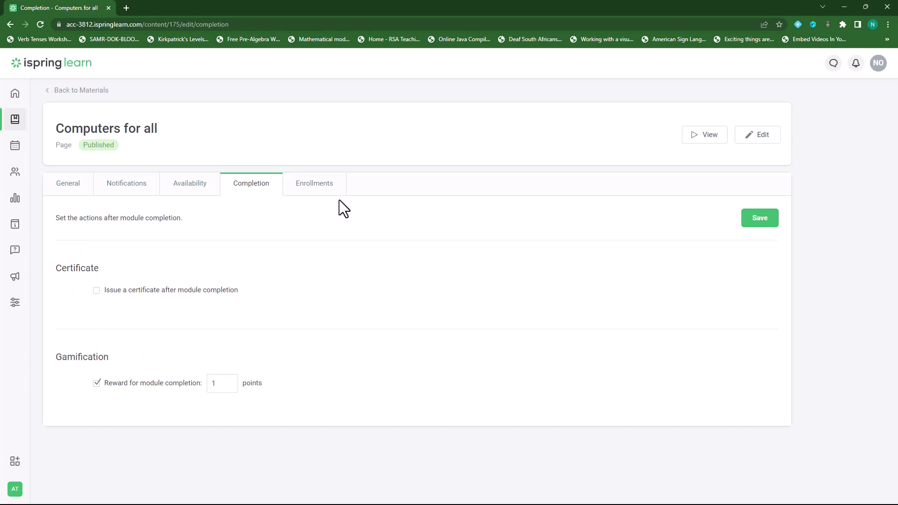
Step: Switch to the Enrollments settings of Computers for all
left_click(313, 187)
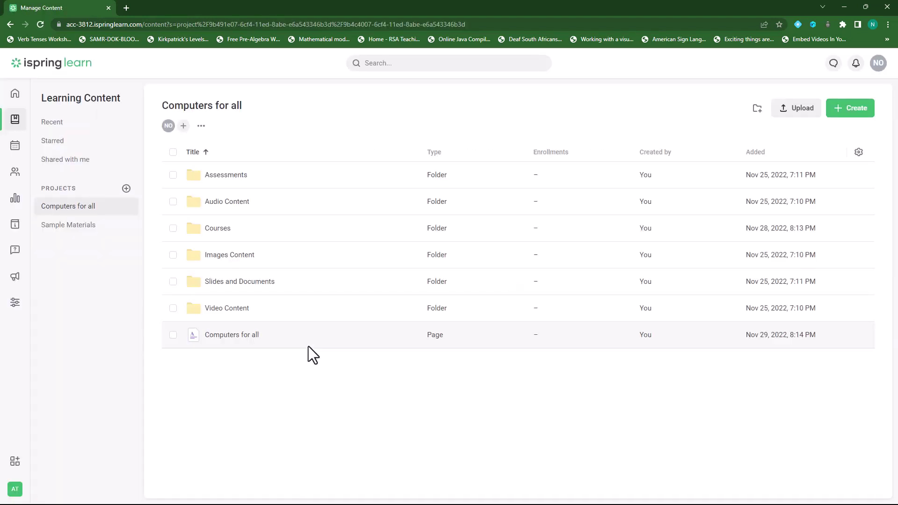
Step: Open the Computers for all page's settings and choose Restricted navigation mode
left_click(235, 335)
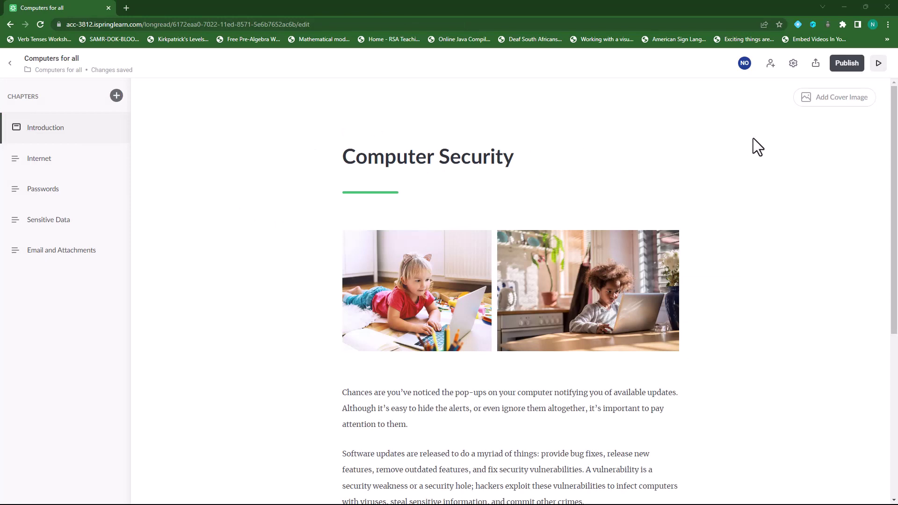
left_click(793, 64)
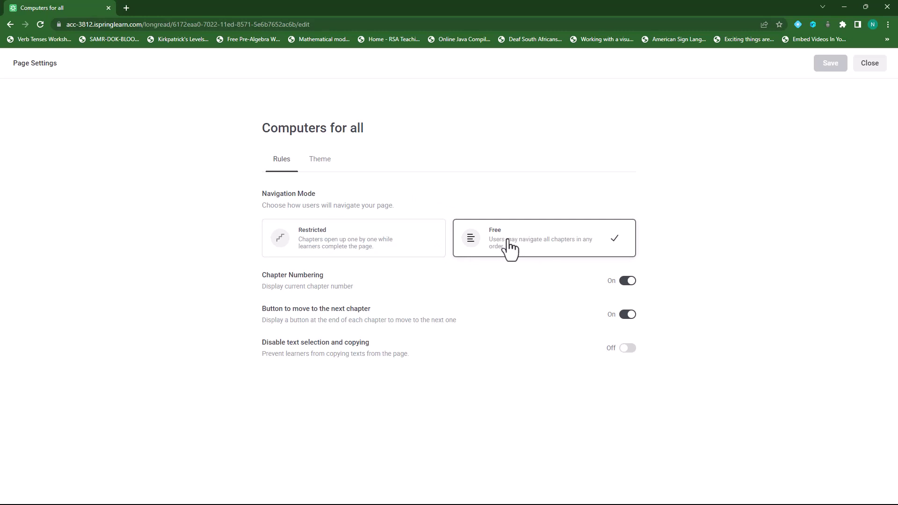
left_click(353, 241)
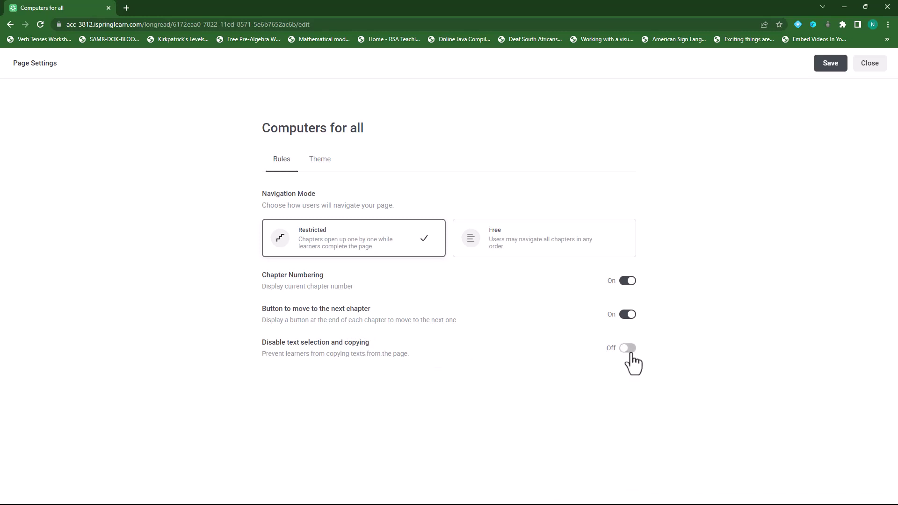
Step: Set a custom green accent colour 3CB46E in the page theme and save the settings
left_click(320, 161)
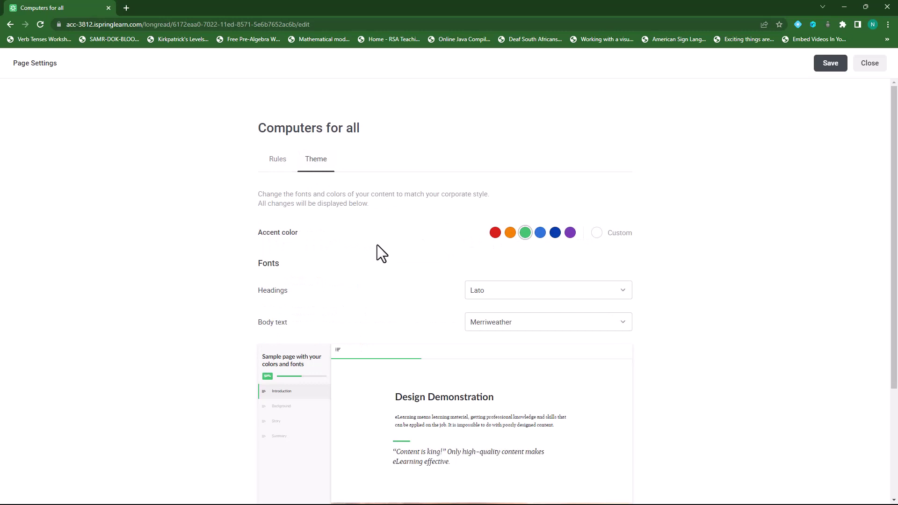
scroll(394, 262, "down", 3)
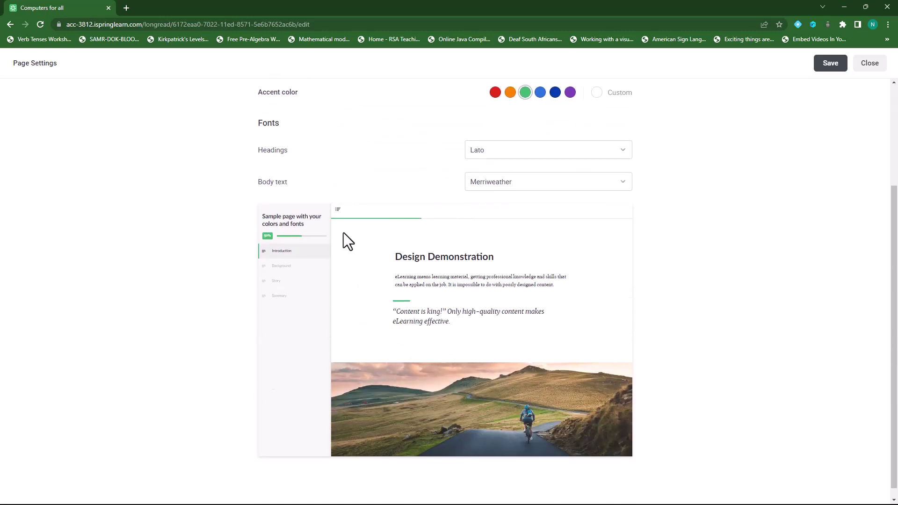
scroll(368, 289, "up", 3)
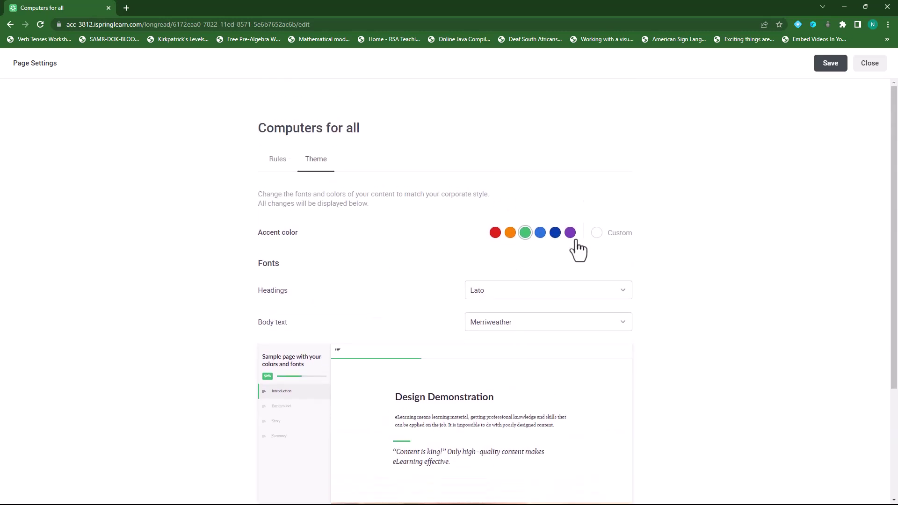
left_click(597, 233)
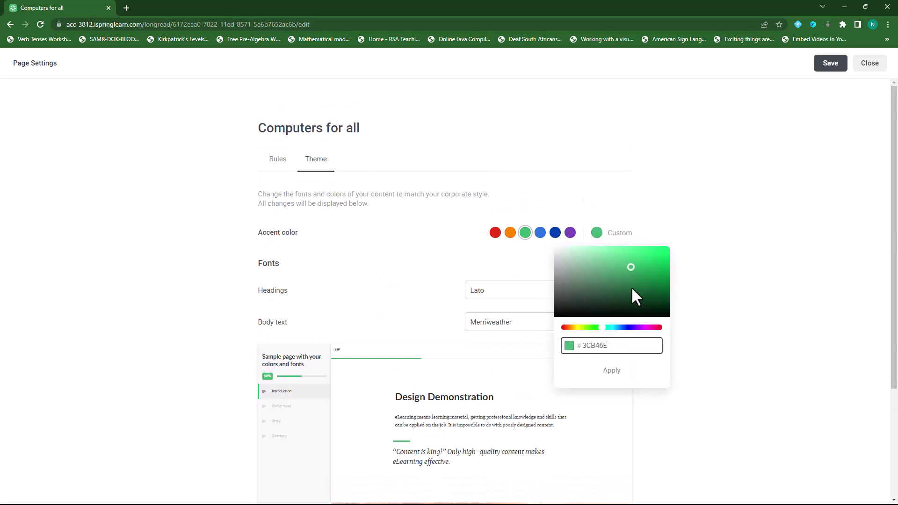
left_click(531, 234)
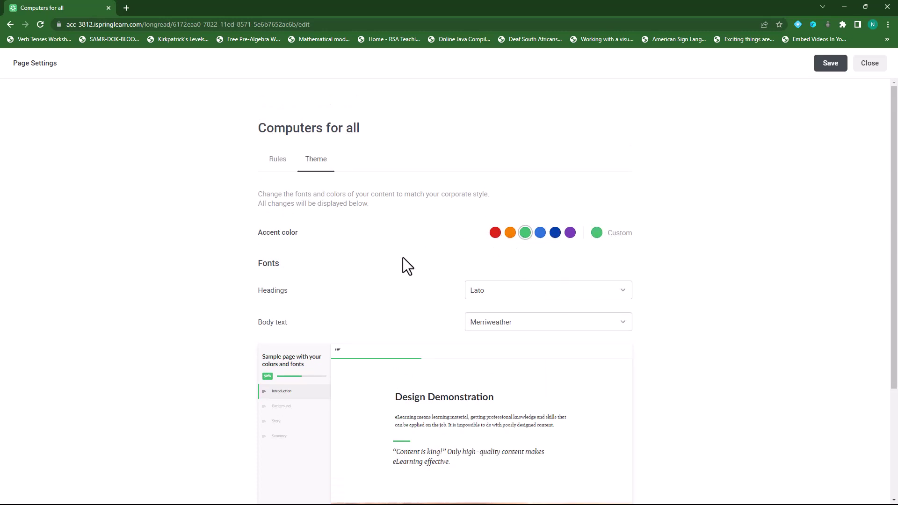
scroll(396, 261, "down", 2)
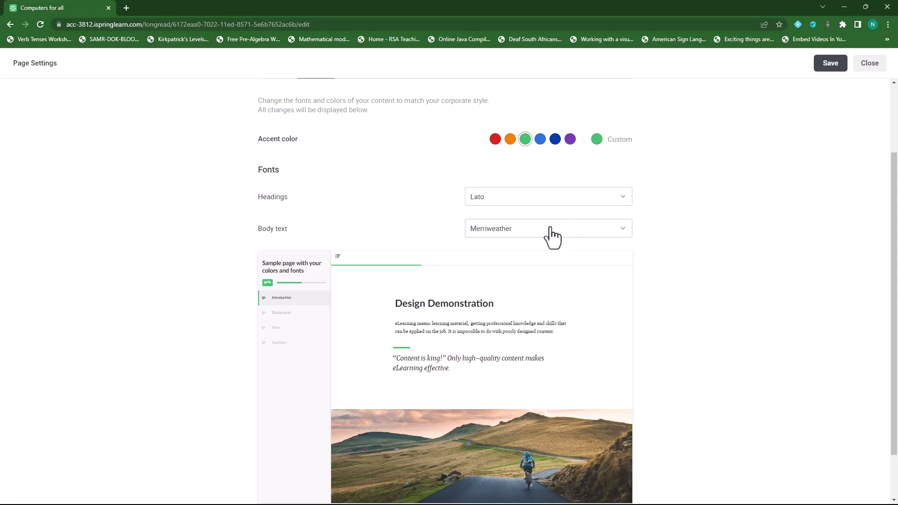
scroll(552, 237, "down", 1)
scroll(523, 280, "up", 3)
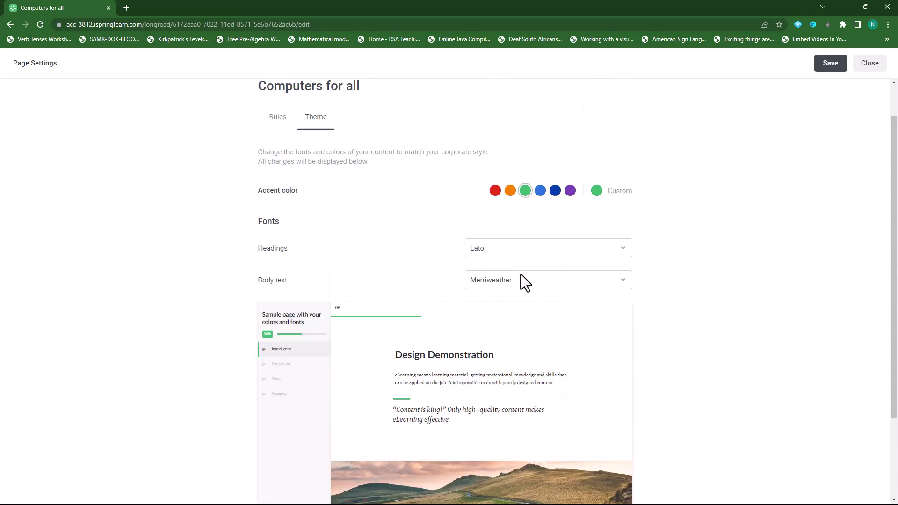
left_click(830, 65)
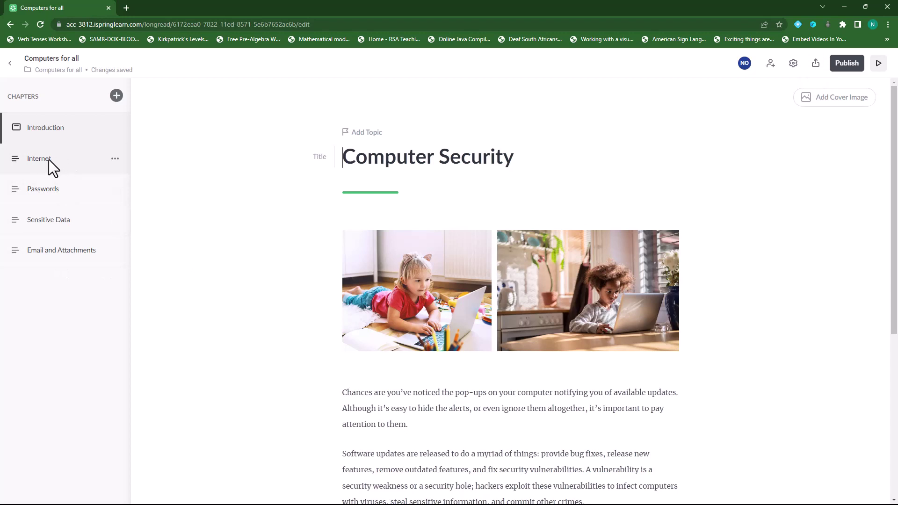
Step: Open the Internet chapter in the page editor
left_click(114, 159)
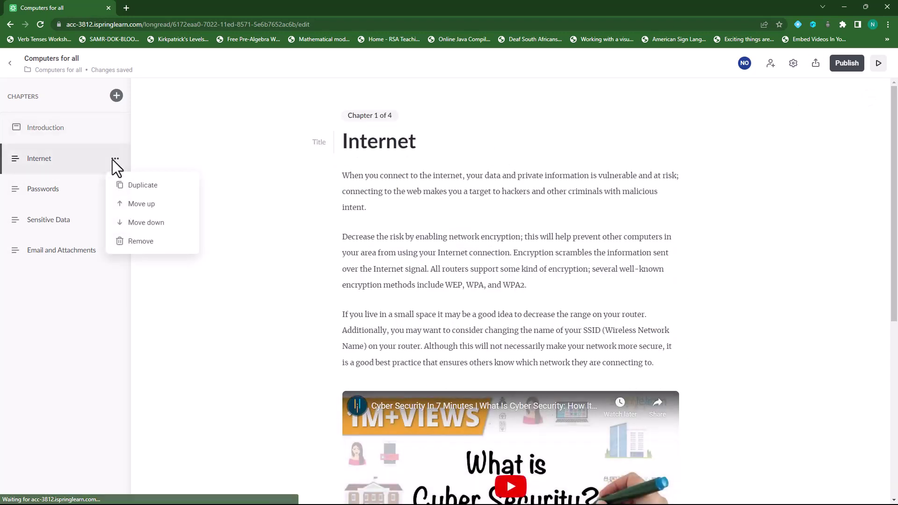